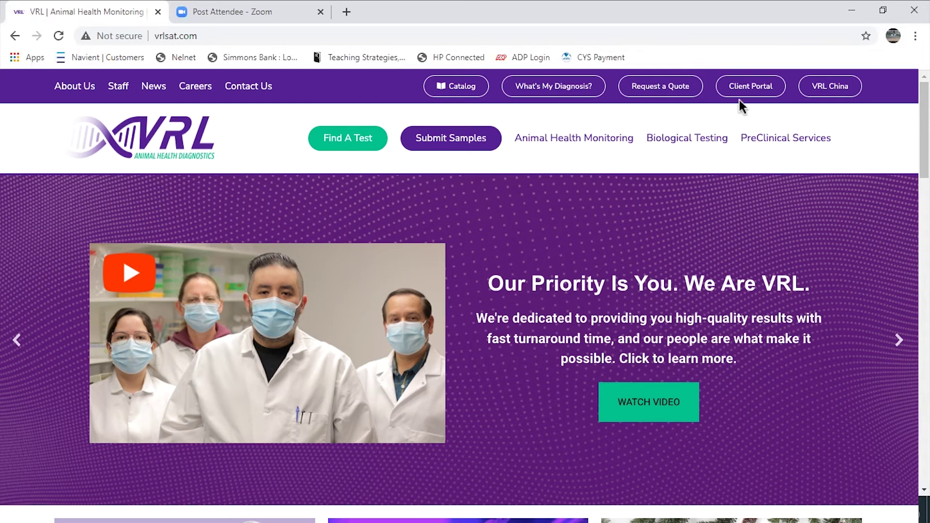
Step: Log in to the VRL Client Portal with the prefilled account credentials and open the password change page in the account settings
left_click(741, 97)
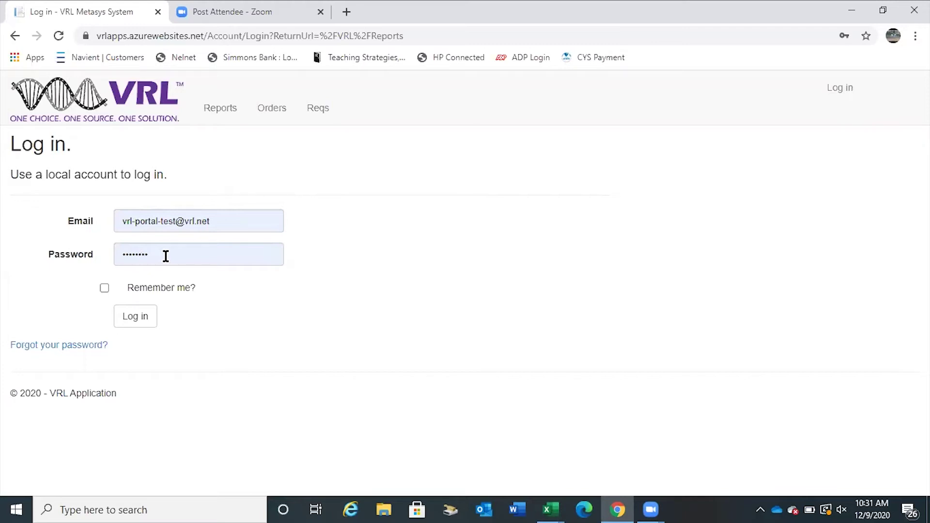
left_click(136, 319)
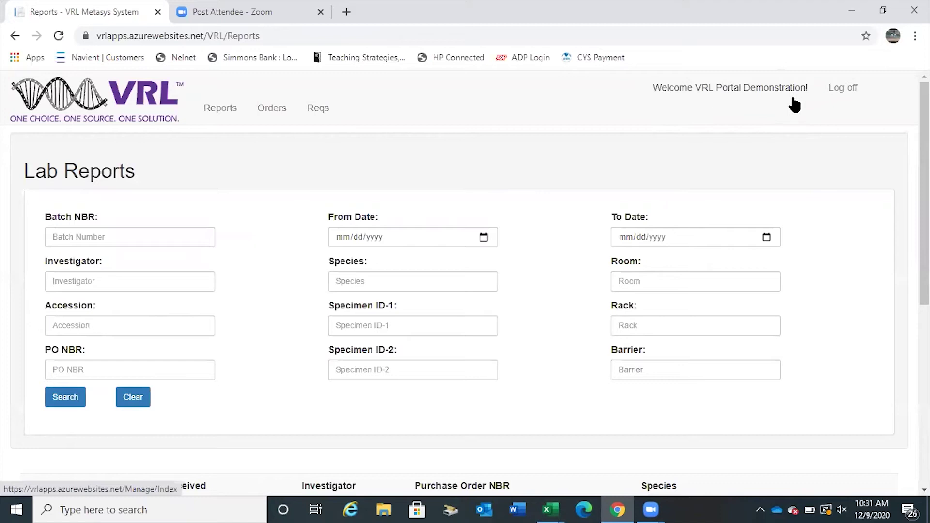
left_click(717, 95)
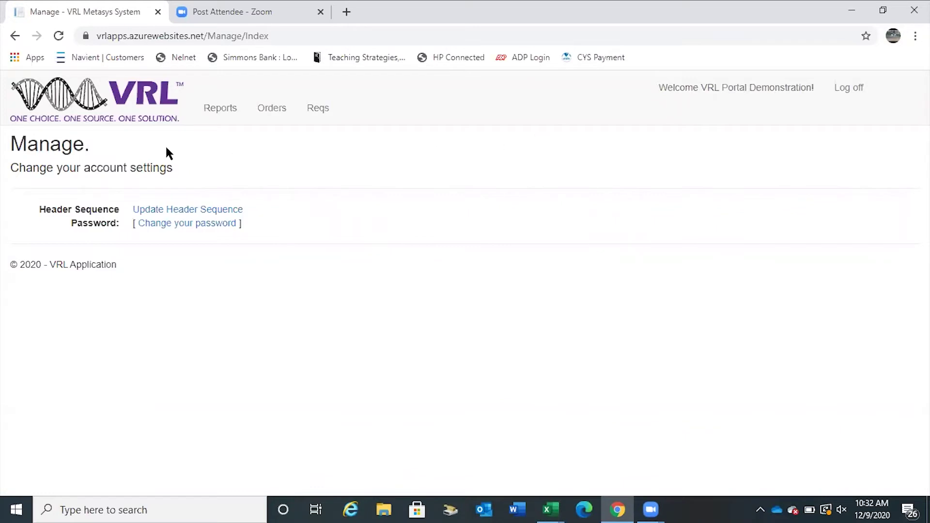
left_click(186, 228)
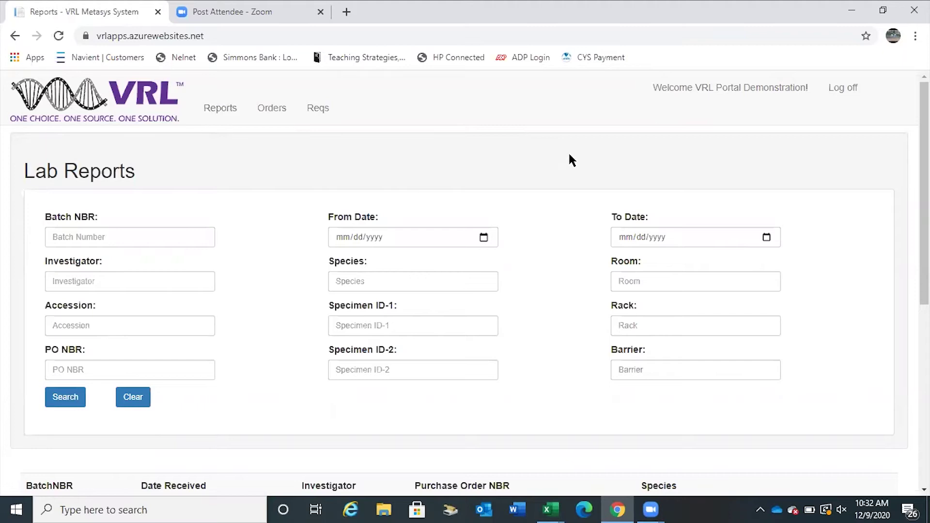
Step: Review the lab reports list, including the PDF and CSV downloads offered for each batch
scroll(568, 153, "down", 6)
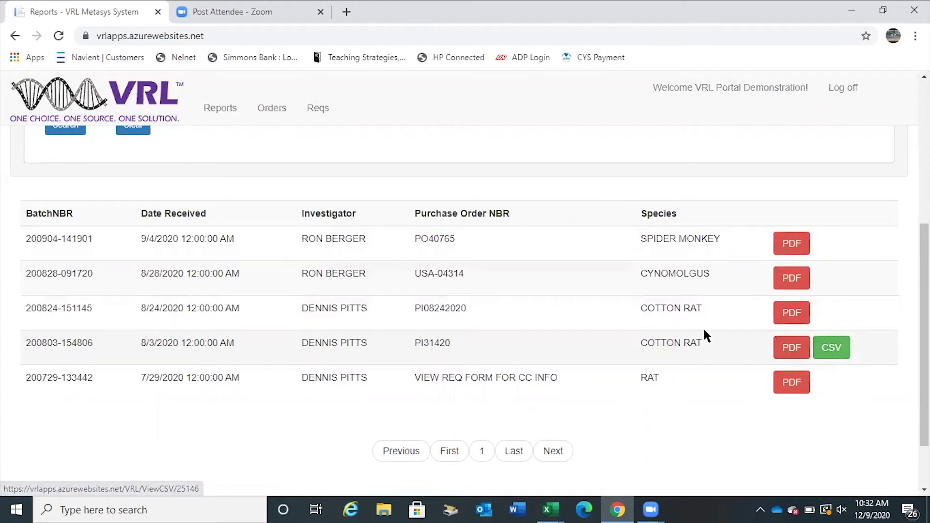
scroll(706, 336, "up", 4)
scroll(705, 334, "up", 2)
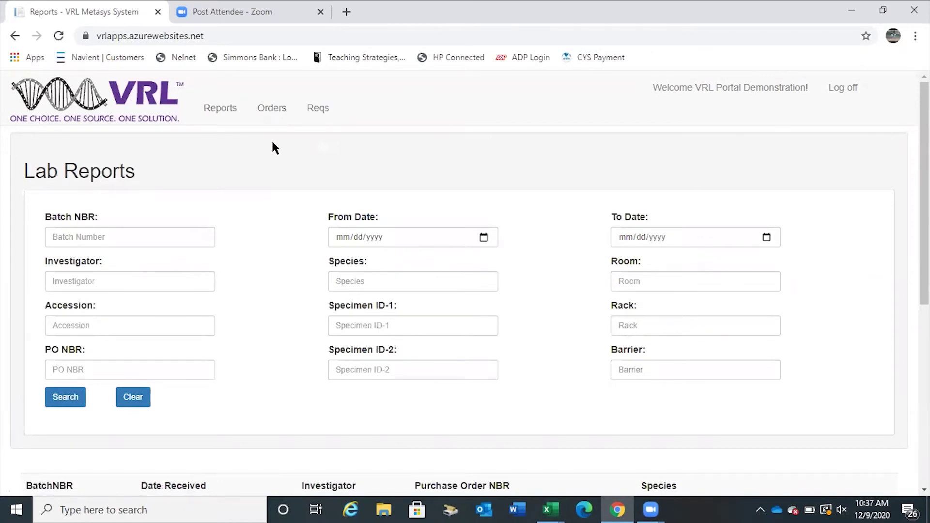
Step: Download the Rodent order template from the client selection page for orders
left_click(274, 110)
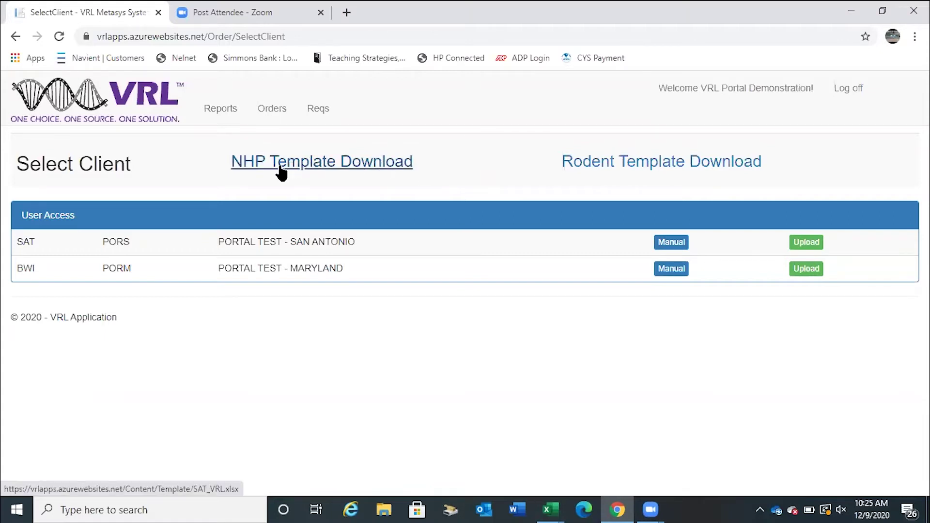
left_click(628, 171)
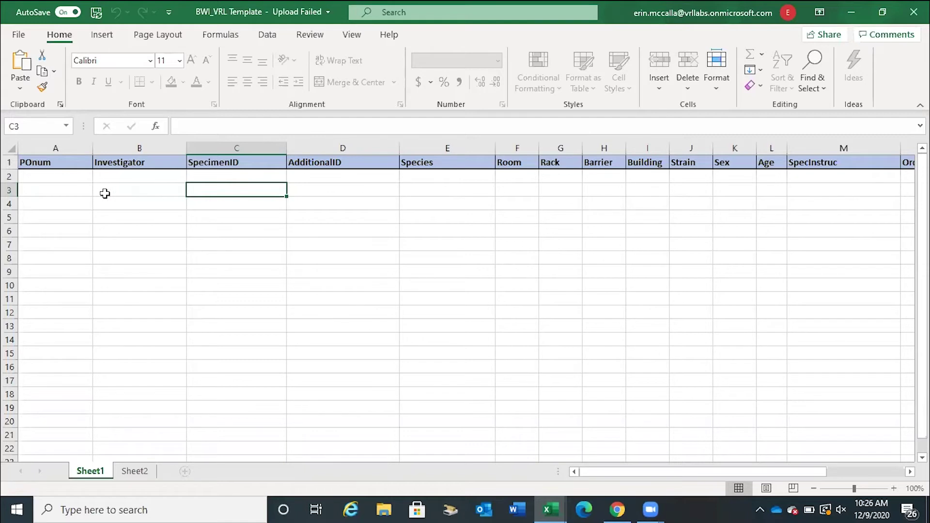
Step: Examine the species choices offered for cell E3 in the BWI_VRL rodent template in Excel
left_click(454, 197)
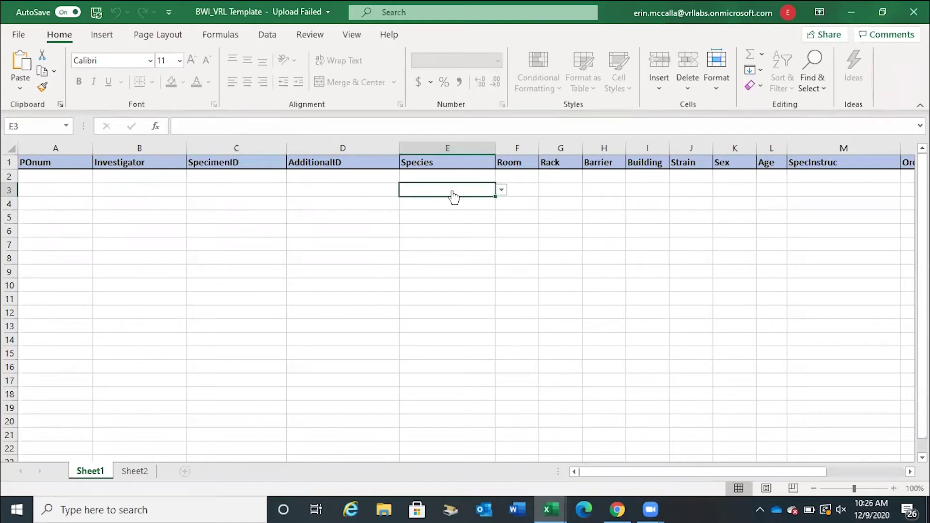
left_click(502, 191)
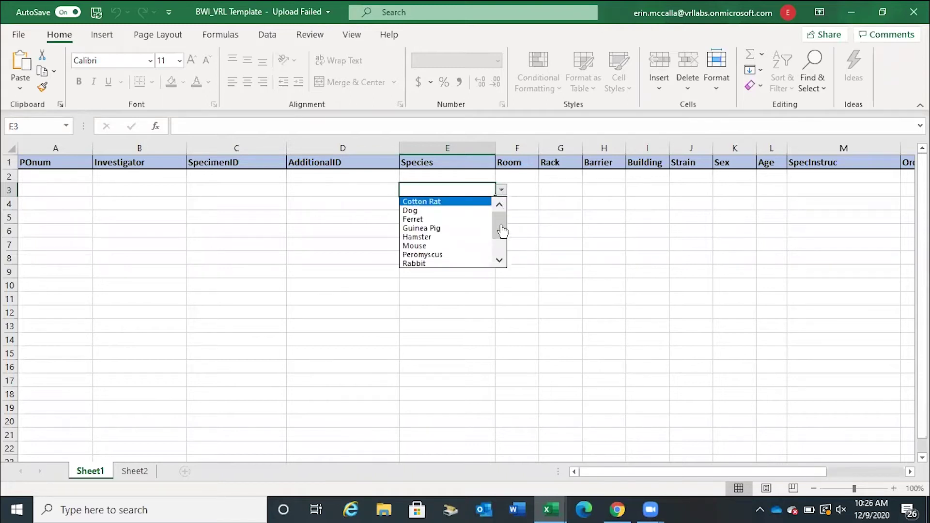
left_click_drag(502, 231, 501, 250)
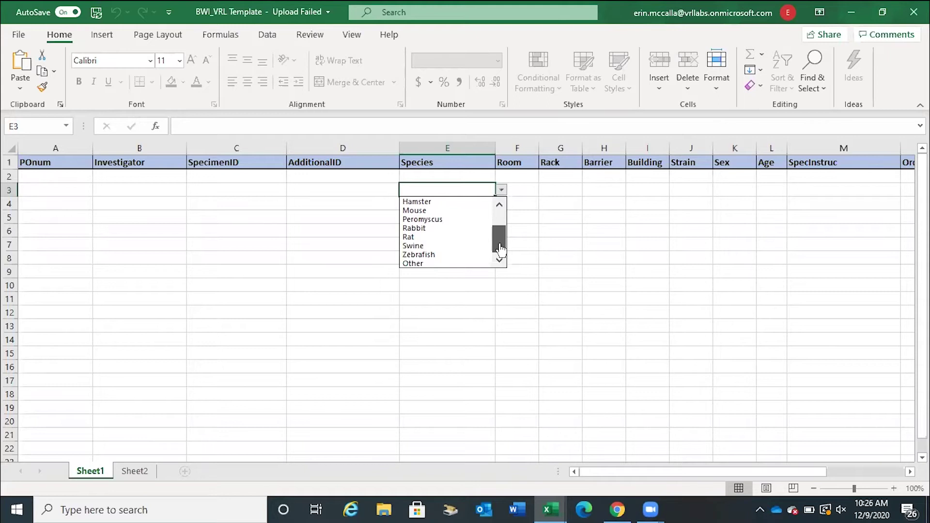
mouse_move(502, 250)
left_mouse_down()
mouse_move(502, 231)
mouse_move(502, 252)
left_mouse_up()
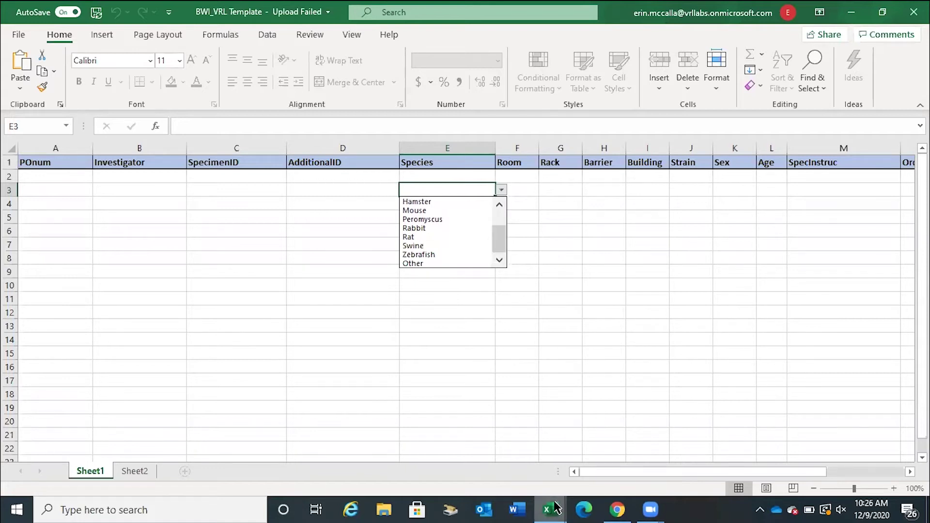
Step: Switch to the SAT_VRL Template workbook and examine the species choices offered for cell E3
mouse_move(556, 508)
left_click(820, 473)
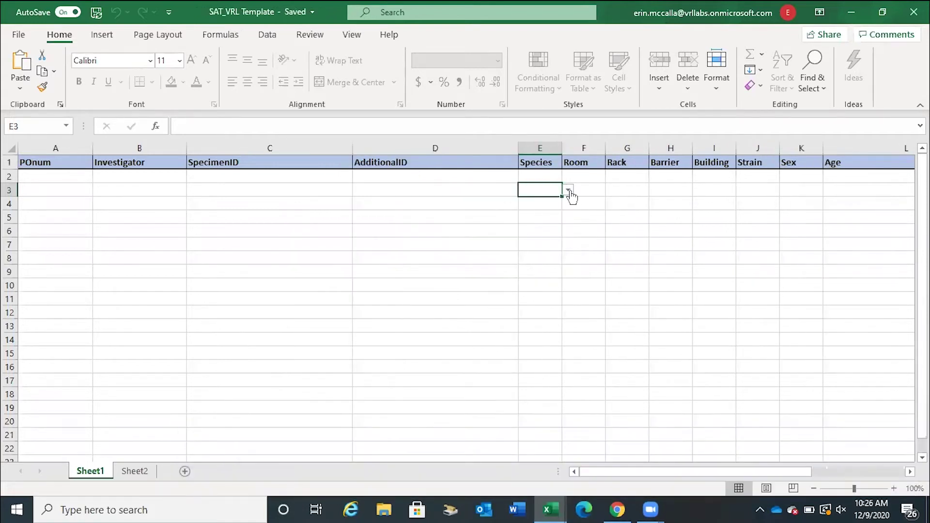
left_click(569, 191)
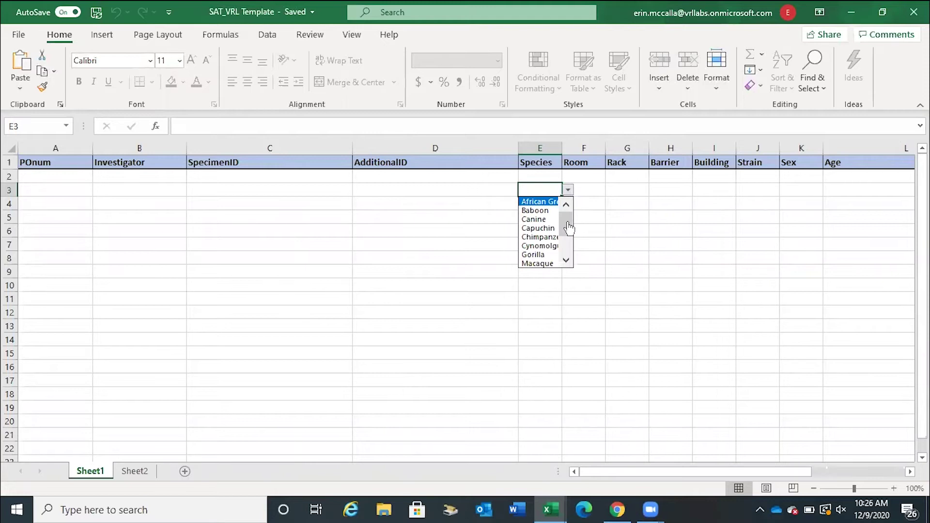
left_click_drag(569, 228, 568, 250)
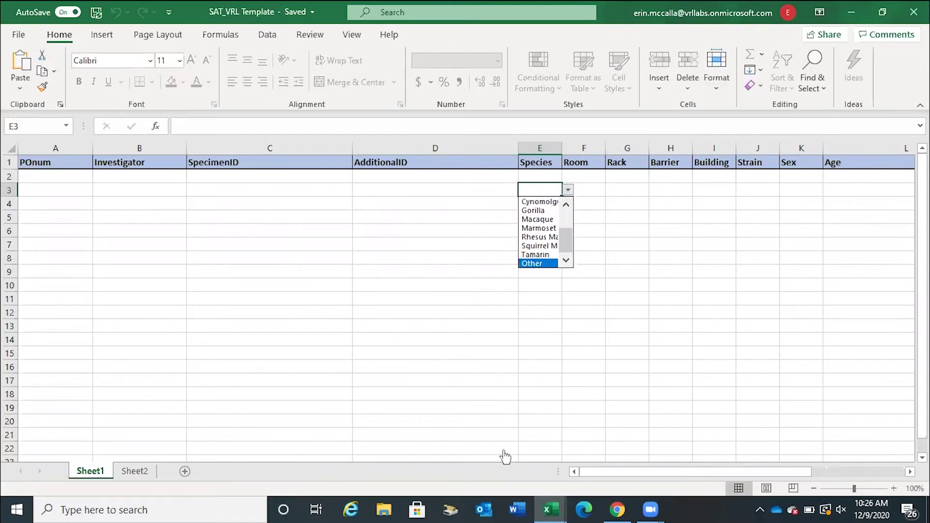
Step: Return to the BWI_VRL Template and examine its remaining columns, including SpecInstruc, OrderCode1 to OrderCode6, Investigator2 and SpecInstruc2
left_click(538, 507)
left_click(257, 448)
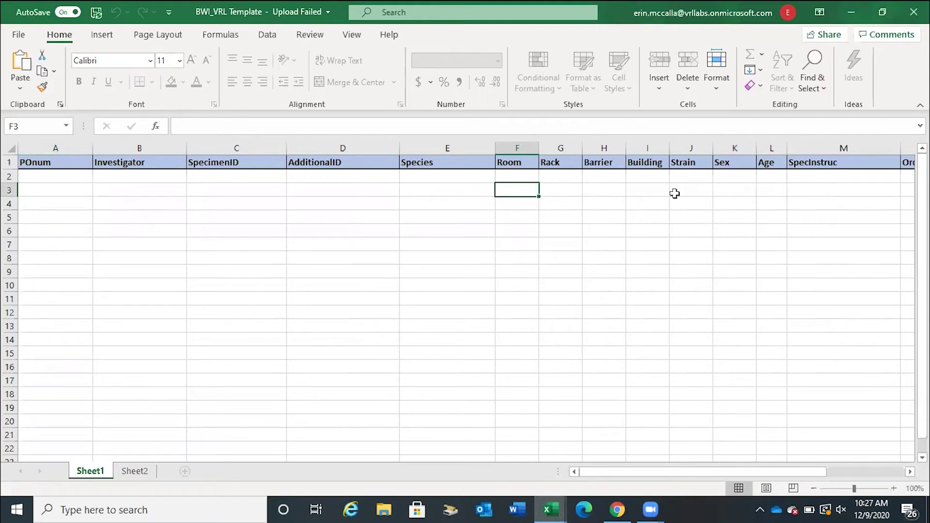
left_click(813, 192)
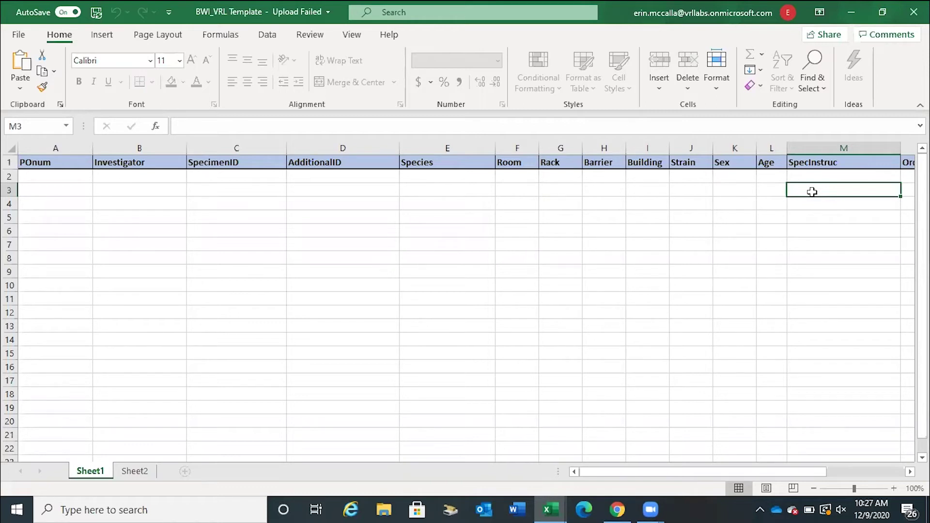
left_click(813, 181)
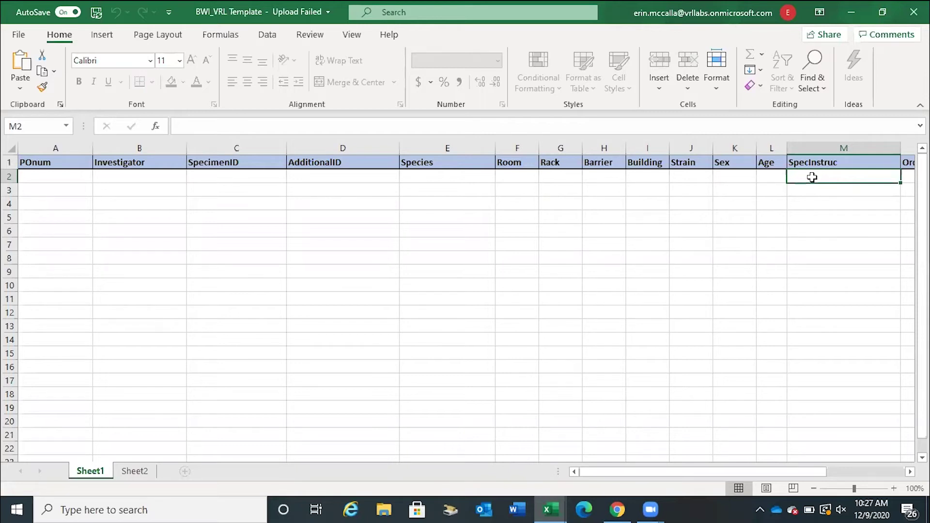
left_click_drag(749, 470, 834, 473)
left_click(457, 176)
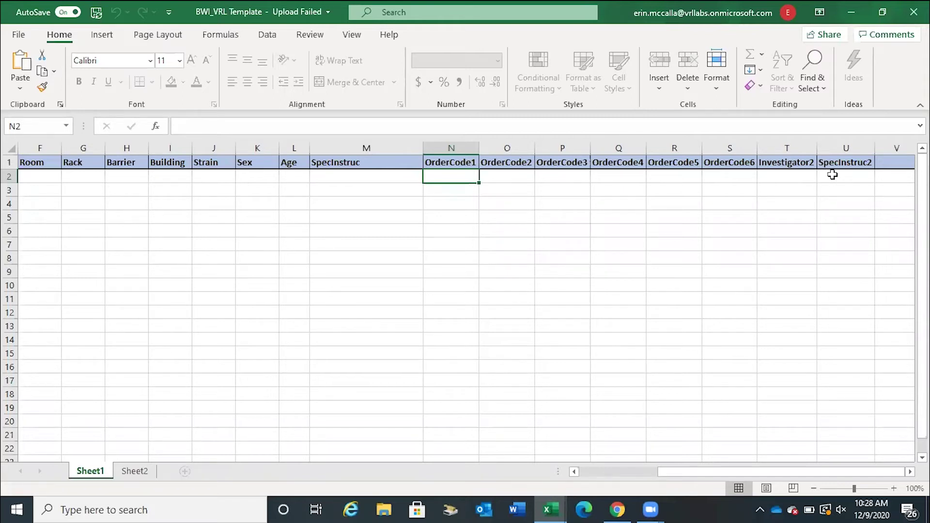
left_click_drag(795, 176, 840, 185)
left_click(787, 202)
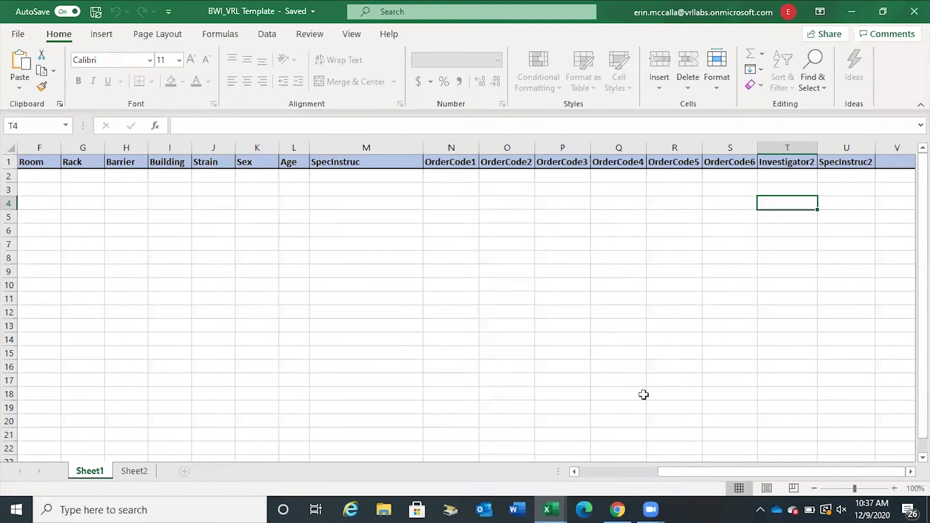
left_click_drag(765, 471, 642, 470)
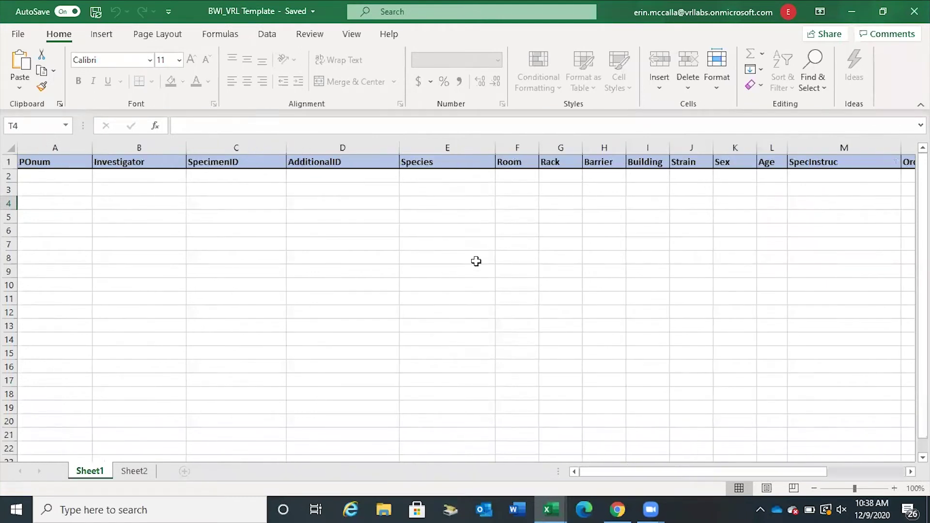
Step: Switch to Chrome and upload the BWI_VRL Test Rodent file as a small animal order for PORTAL TEST - MARYLAND
left_click(617, 509)
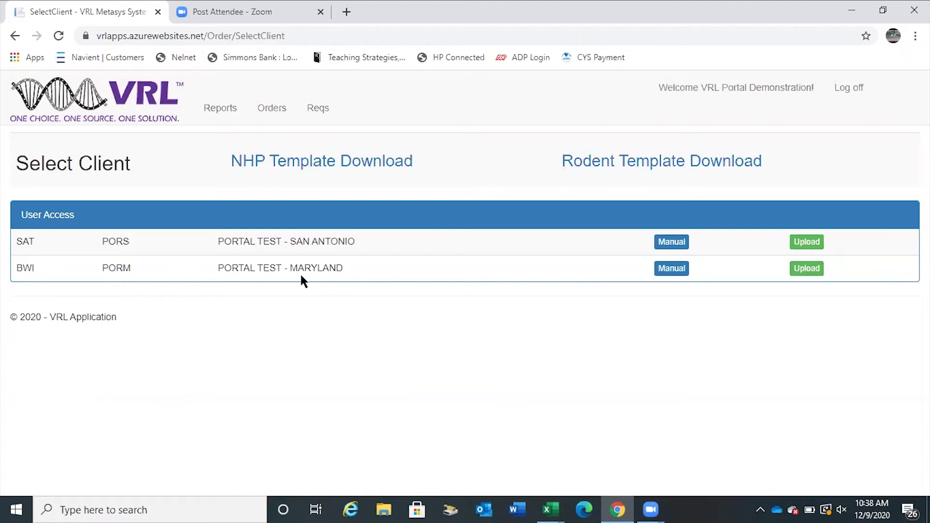
left_click(806, 271)
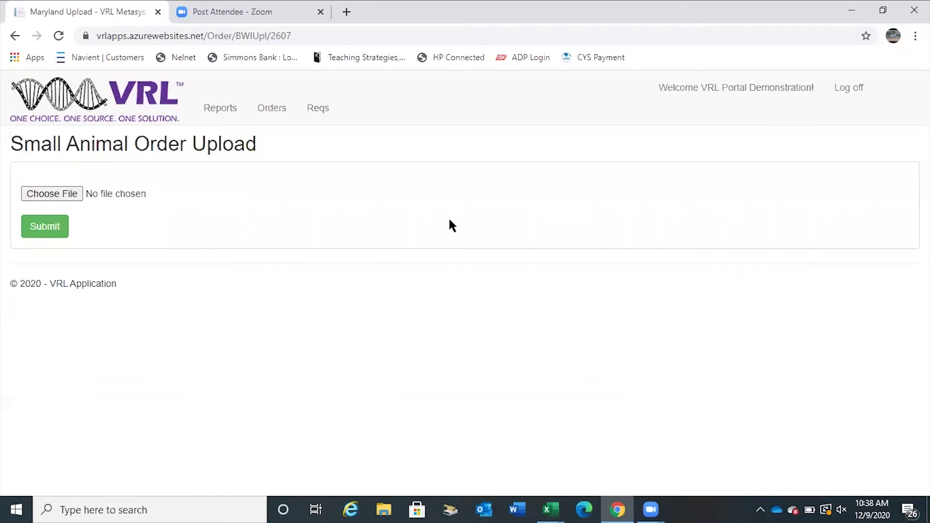
left_click(66, 193)
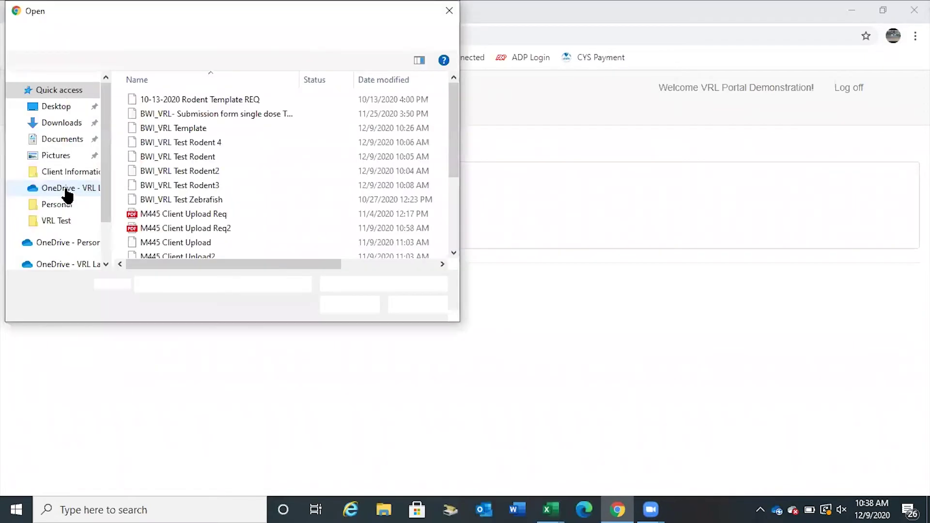
left_click(205, 156)
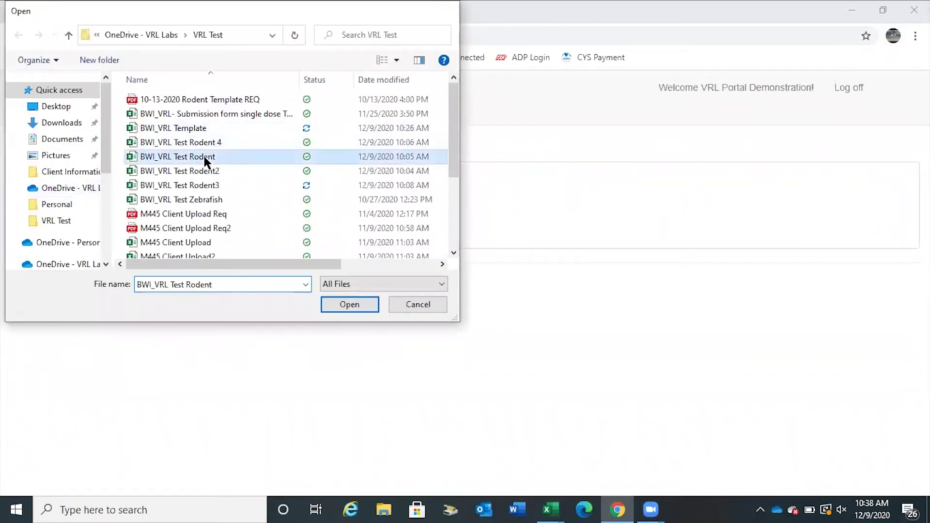
double_click(204, 156)
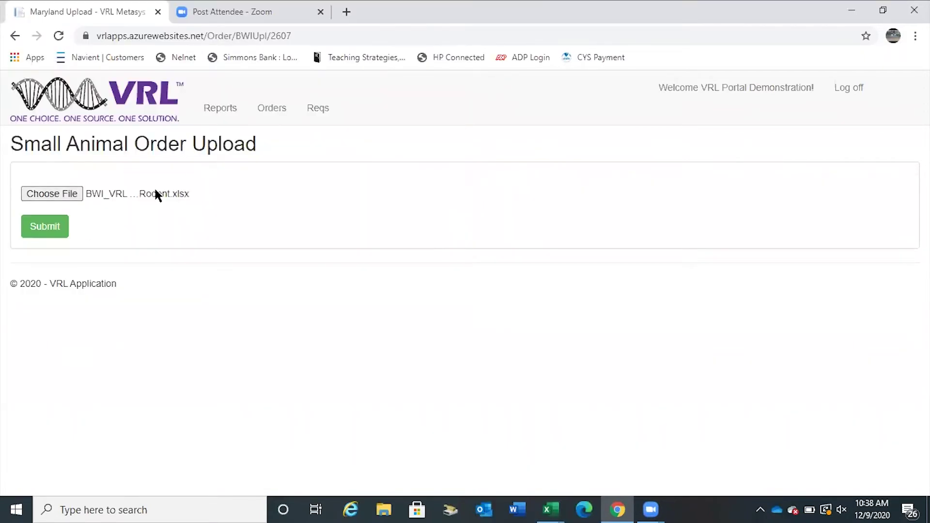
left_click(45, 230)
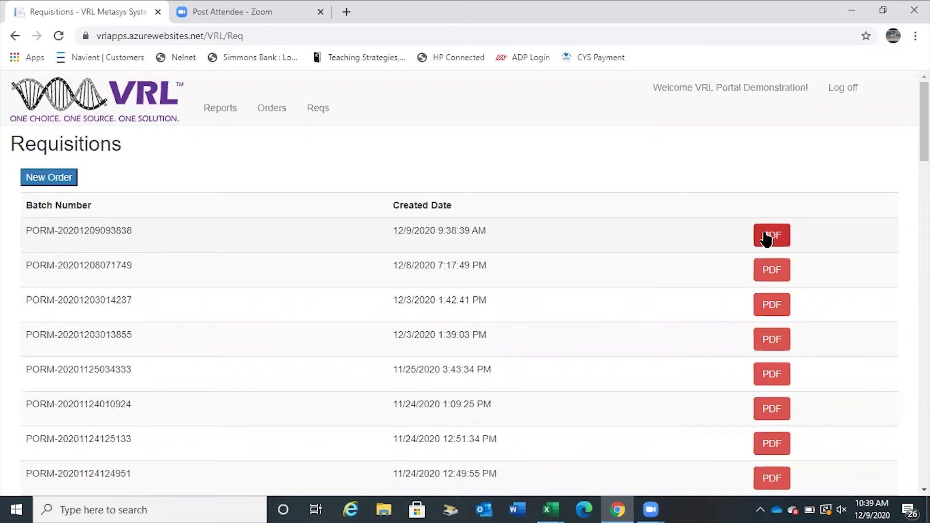
Step: Switch to the BWI_VRL Test Rodent2 workbook in Excel and check the OrderCode1 entries in cells N2 and N3
key("alt+Tab")
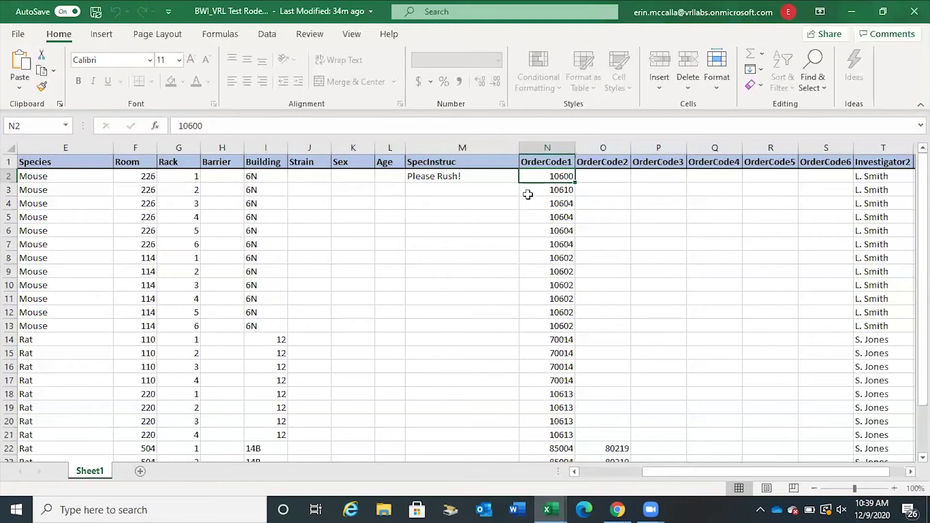
left_click(528, 192)
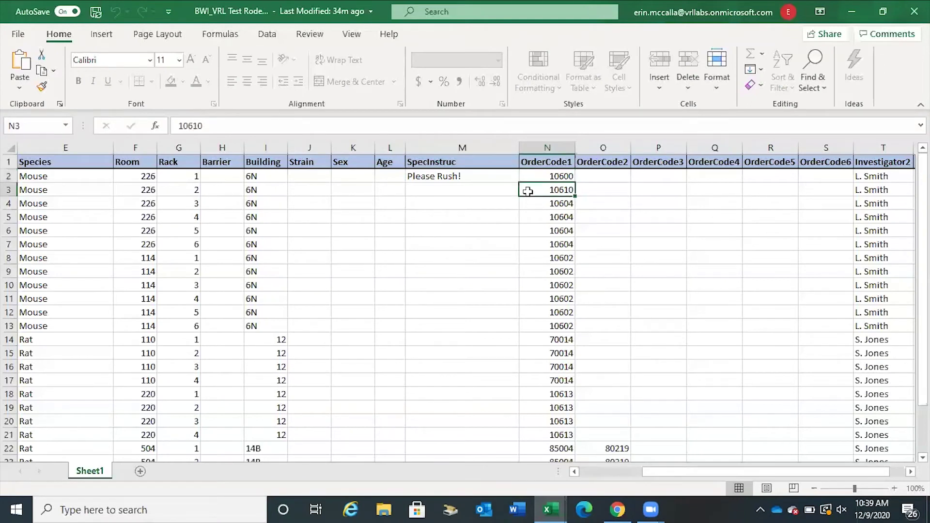
left_click(530, 178)
left_click(530, 183)
Step: Return to the order portal in Chrome and try to submit BWI_VRL Test Rodent2.xlsx as a small animal order
key("alt+Tab")
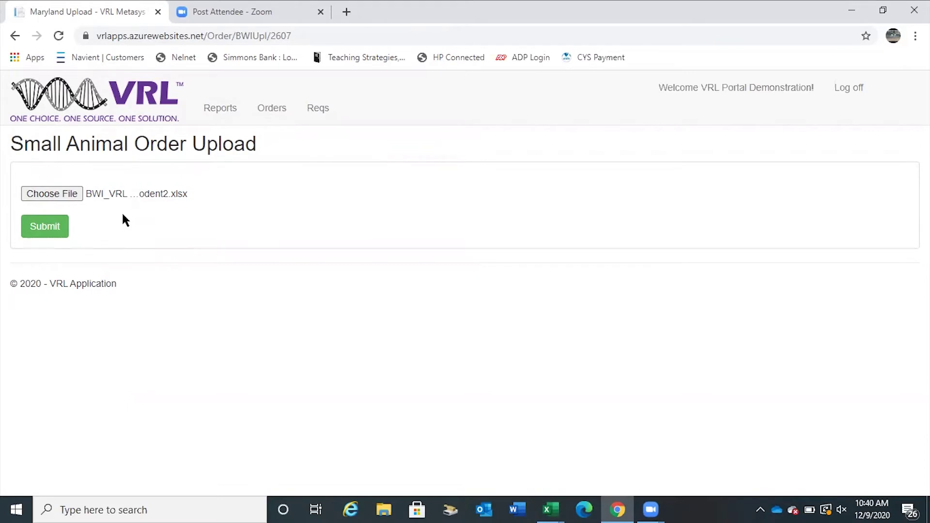
left_click(46, 231)
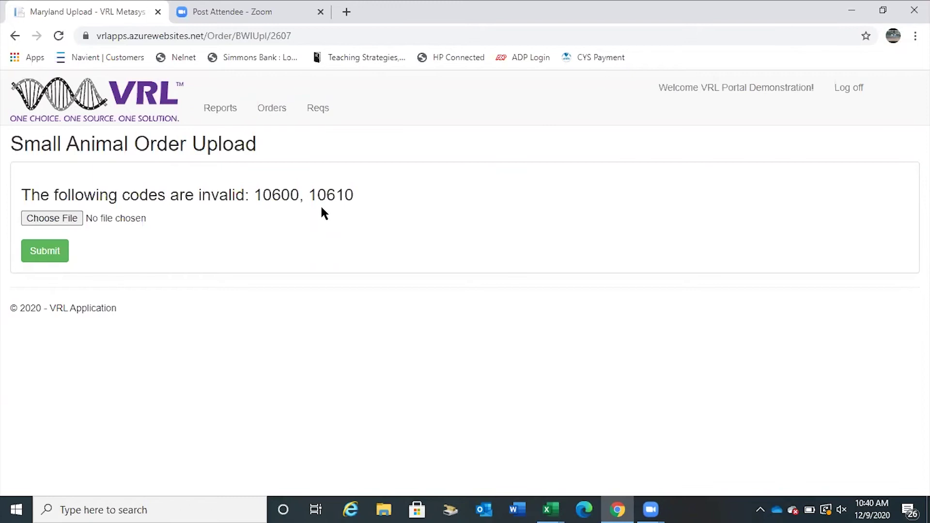
Step: Check the AdditionalID entry in cell D2 of BWI_VRL Test Rodent3 in Excel, and try to submit that file in the portal
key("alt+Tab")
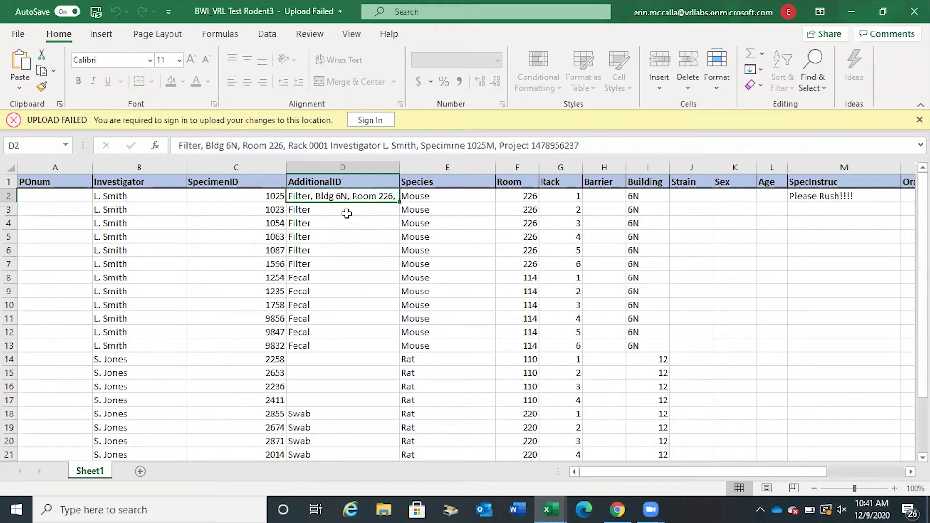
key("alt+Tab")
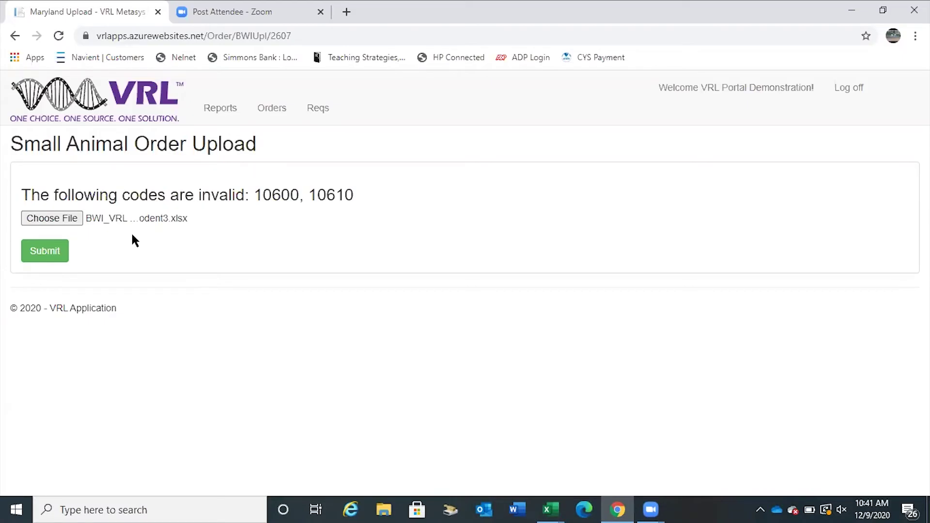
left_click(46, 255)
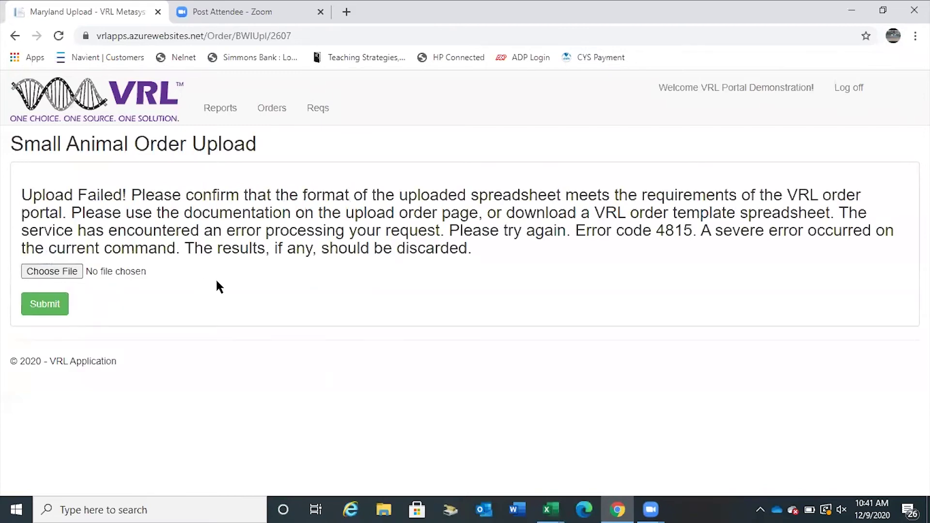
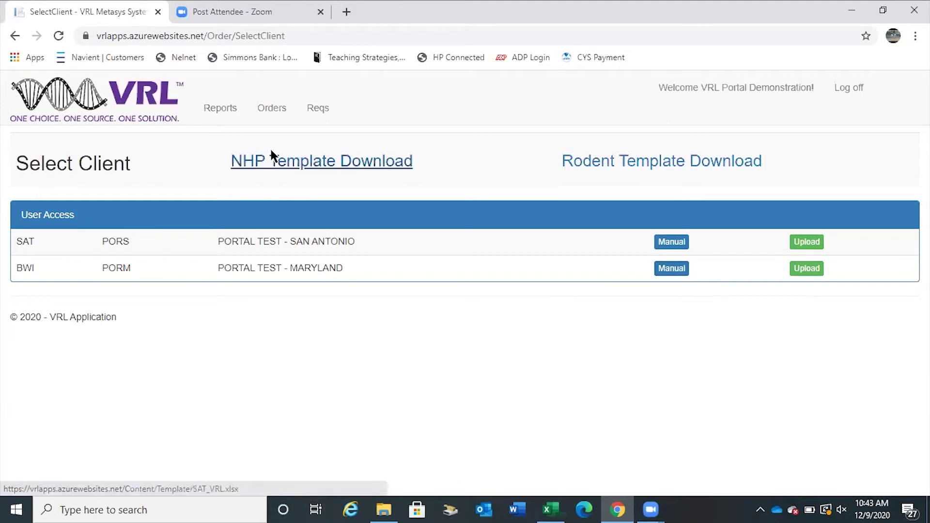
Step: Start a manual order for PORTAL TEST - MARYLAND and enter the investigator's name, the PO number and the special instructions "Please Rush"
left_click(672, 271)
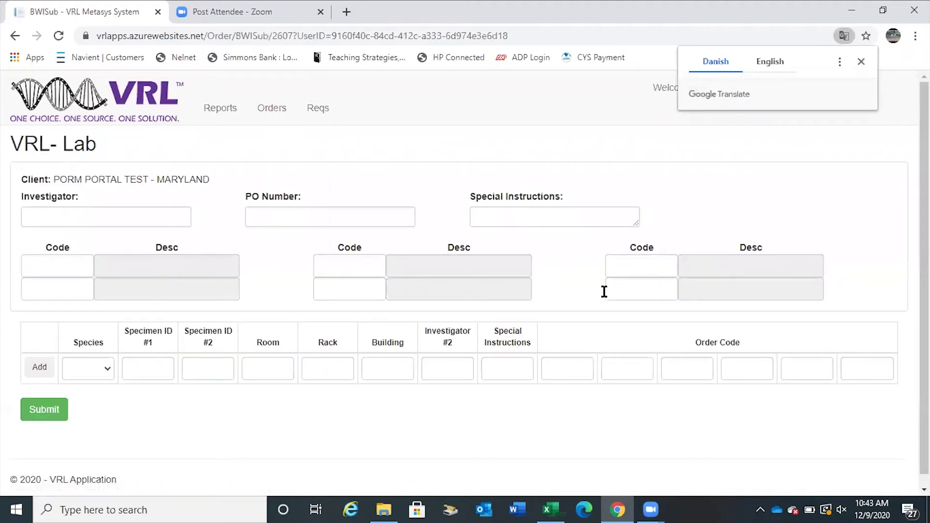
left_click(861, 61)
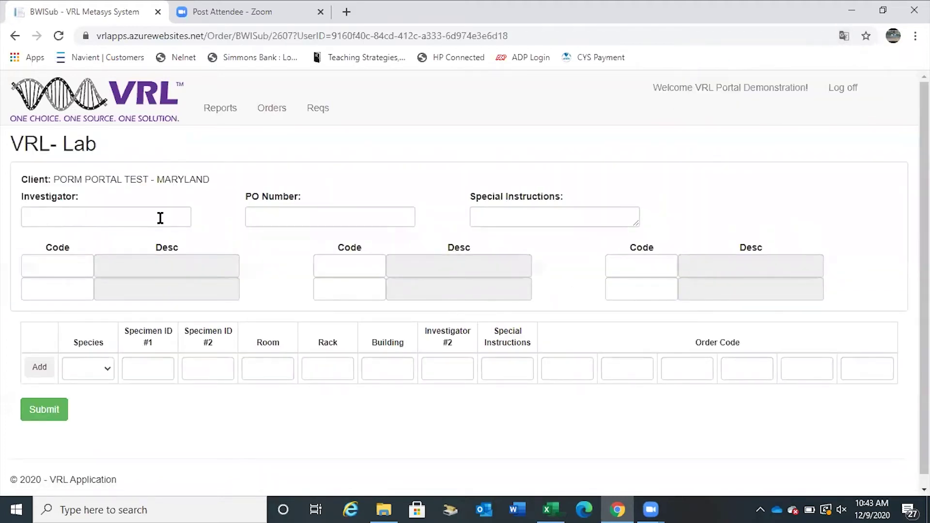
left_click(142, 218)
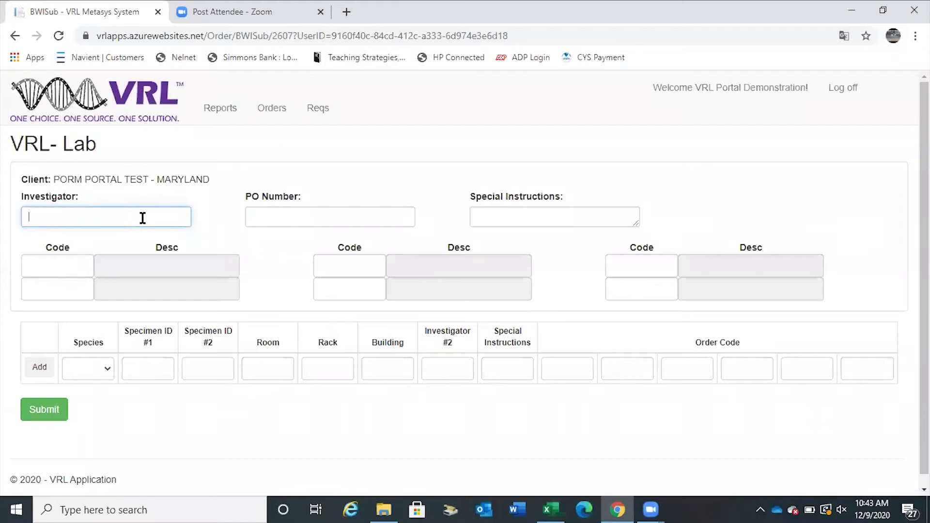
type("McCalla")
key("Tab")
type("123")
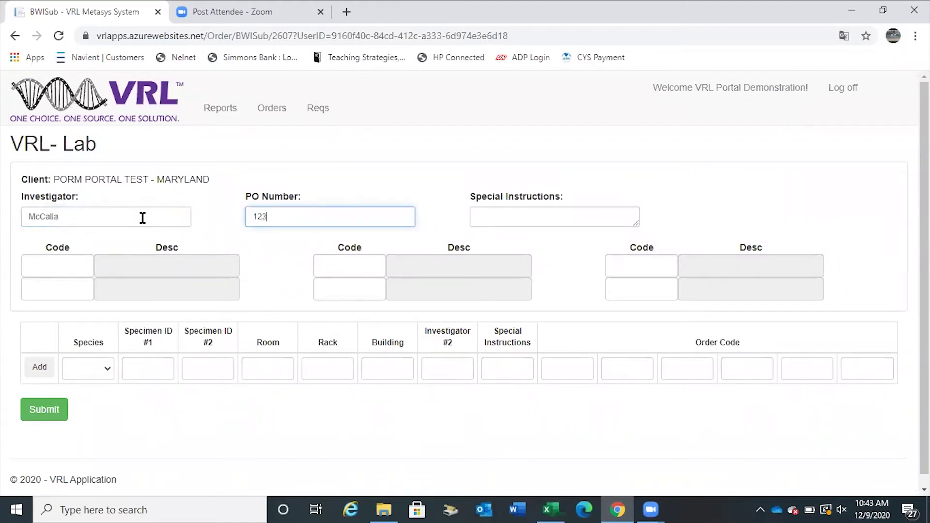
type("456")
key("Tab")
type("Please Rush")
key("Tab")
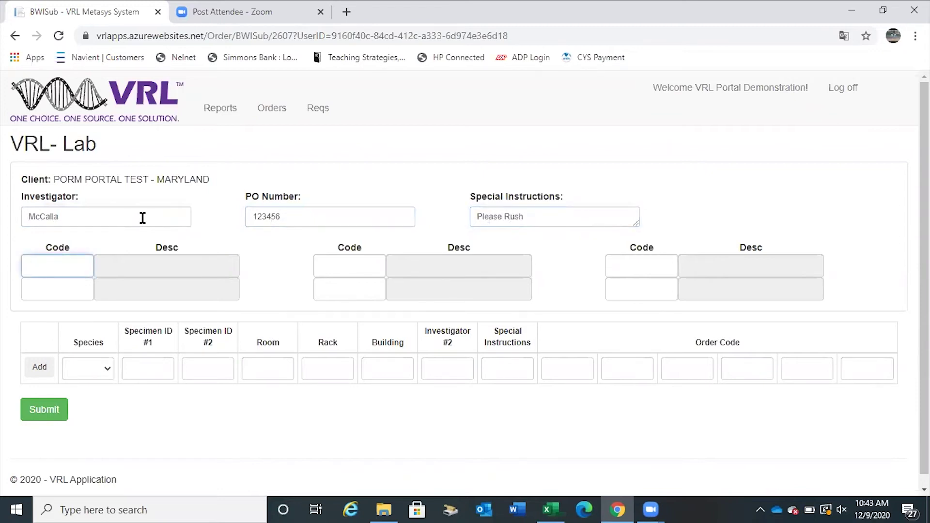
Step: Enter 10604 as the first order code and 10602 as the second order code in the order header
type("10604")
key("Tab")
type("10604")
key("Tab")
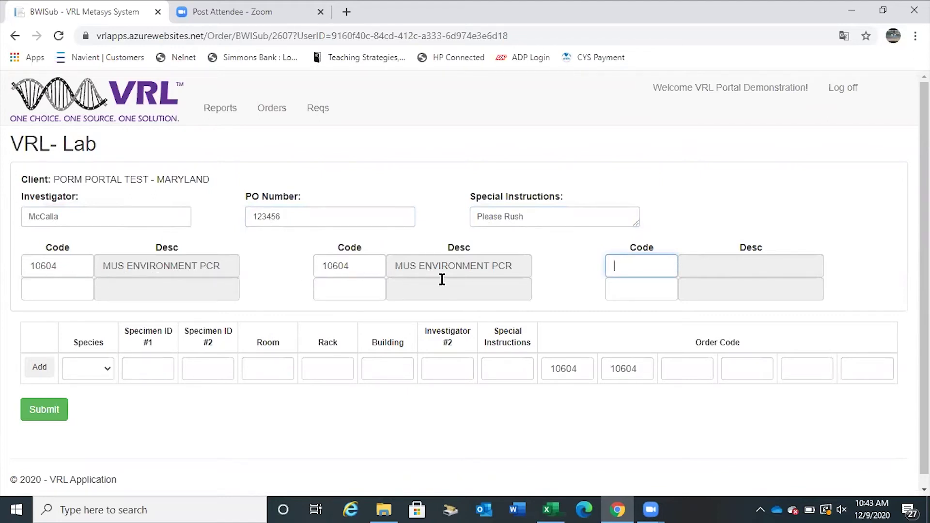
left_click(353, 266)
key("BackSpace")
type("2")
key("Tab")
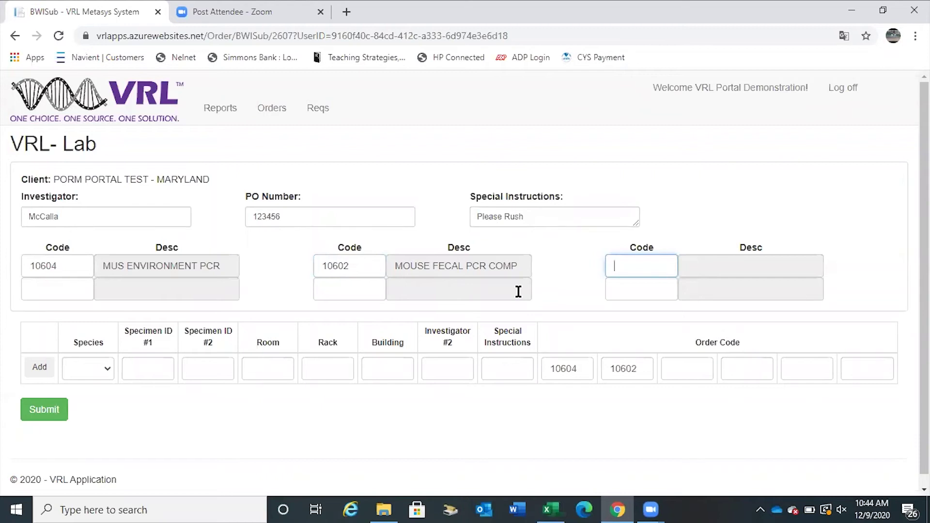
Step: Try to enter 10608 as the third order code in the order header
type("10608")
key("Tab")
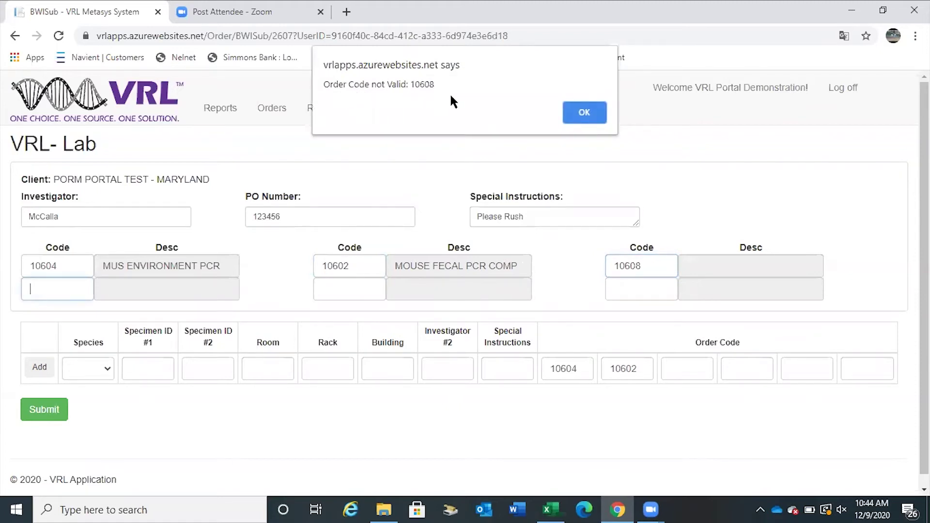
left_click(585, 113)
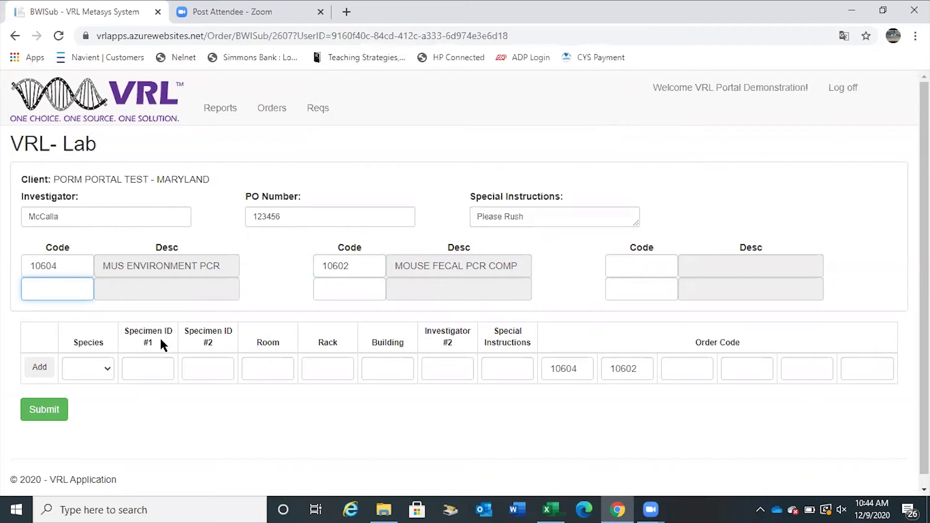
Step: Set the first specimen row's species to Mouse, with Specimen ID #1 as 123 and Specimen ID #2 as 321
left_click(106, 368)
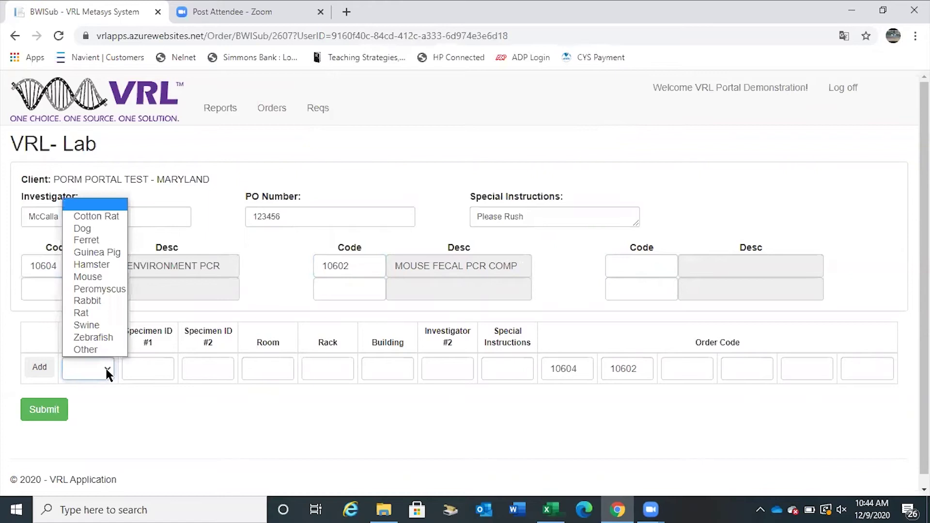
left_click(106, 276)
left_click(155, 371)
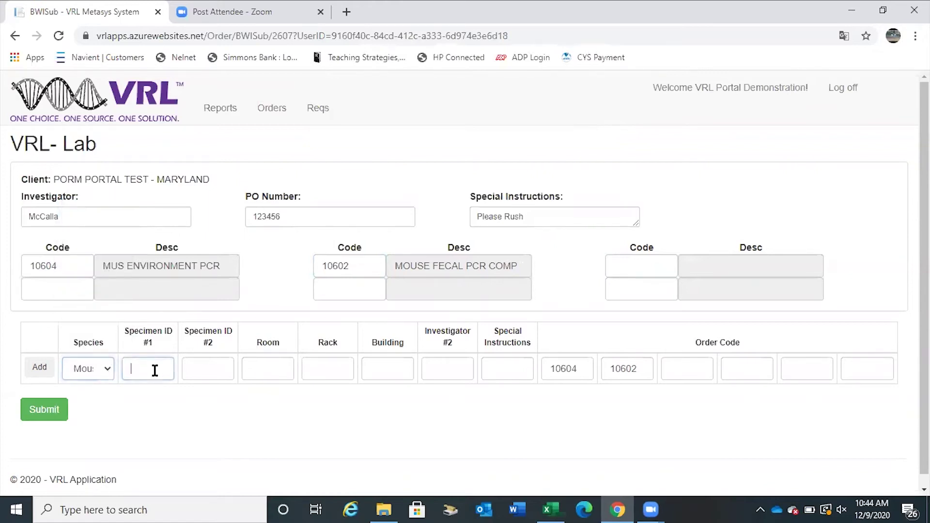
type("123")
key("Tab")
type("321")
key("Tab")
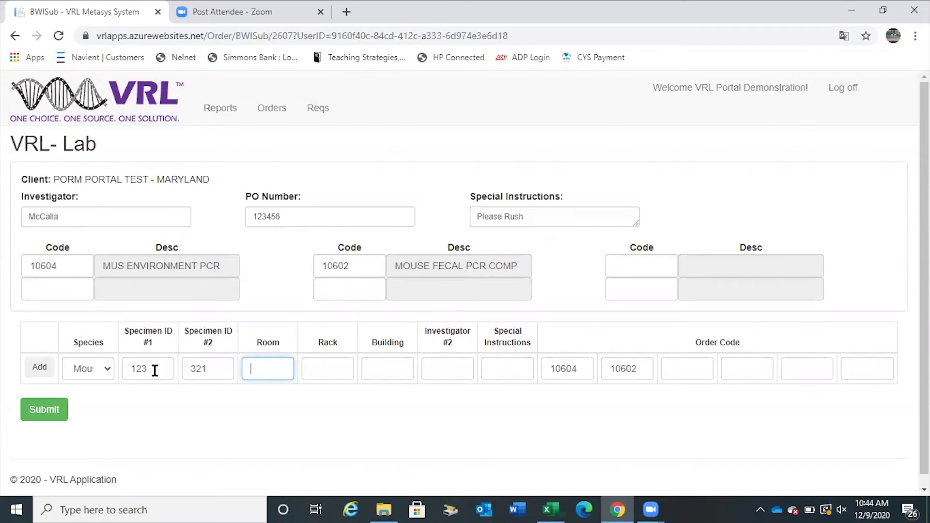
Step: Complete the first row with room 620, rack 4, building B5, the second investigator's name and special instructions None, and add it to the order
type("620")
key("Tab")
type("4")
key("Tab")
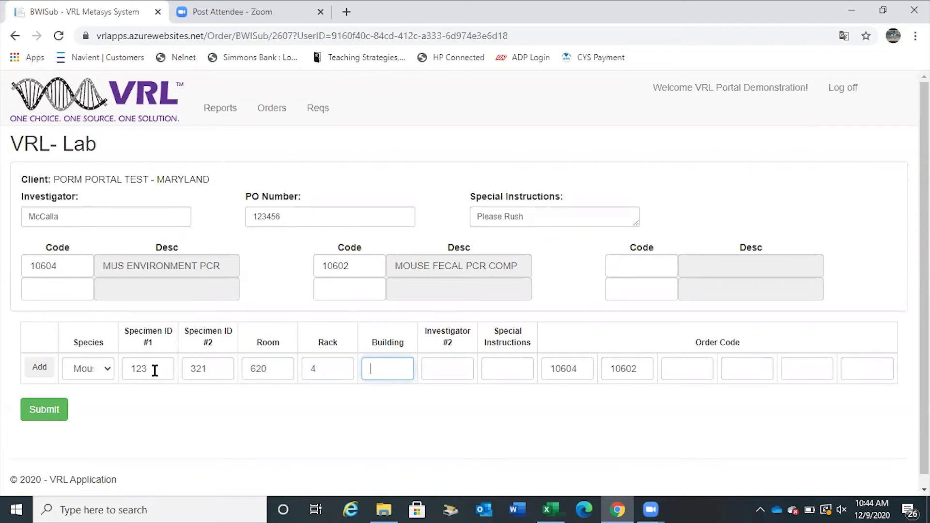
type("B5")
key("Tab")
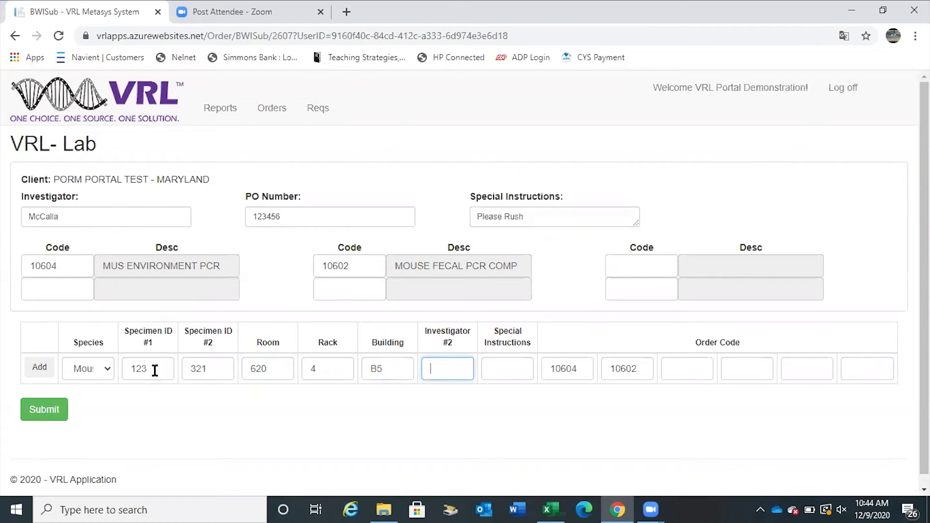
type("Smith")
key("Tab")
type("None")
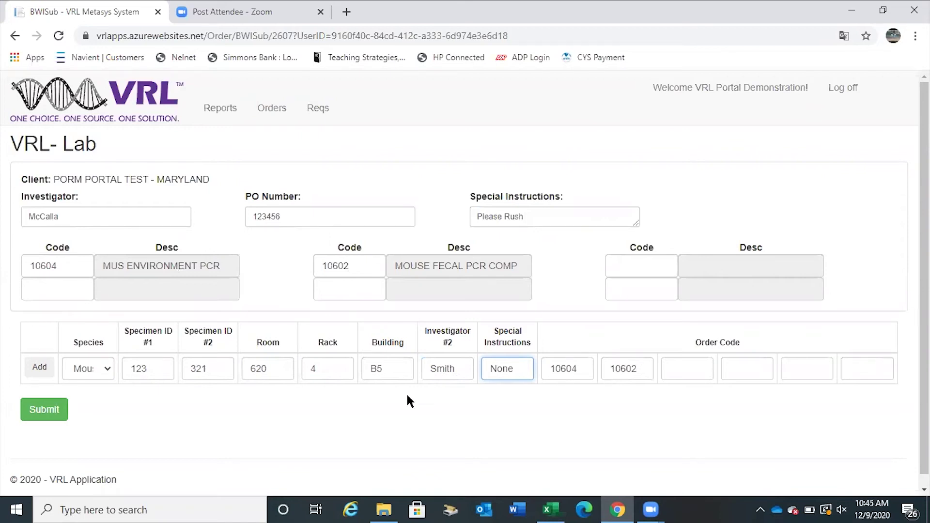
left_click(39, 368)
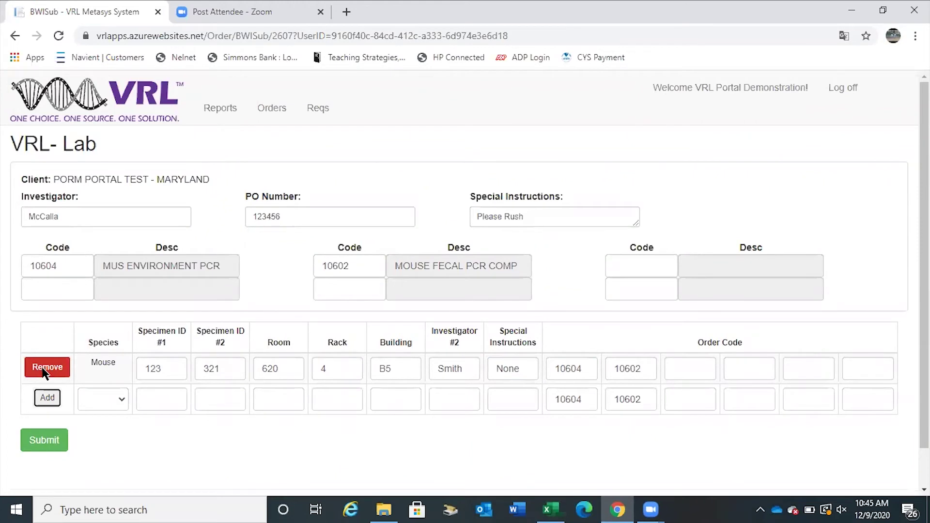
Step: Set the second specimen row's species to Mouse and both of its specimen IDs to 321
left_click(121, 402)
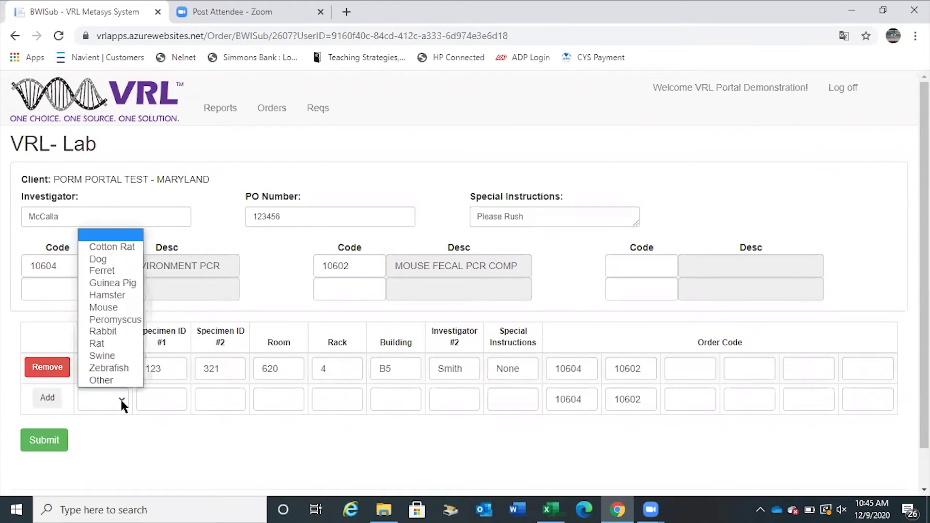
left_click(127, 315)
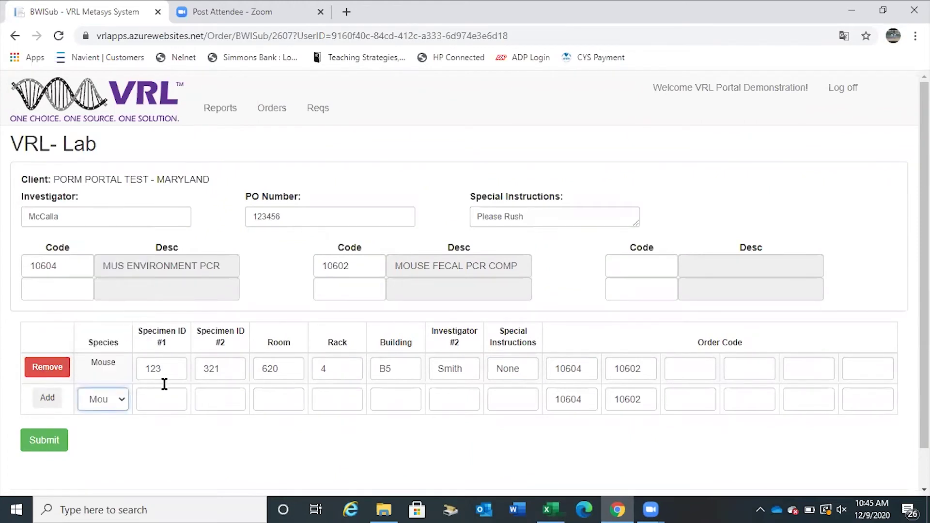
left_click(175, 399)
type("321")
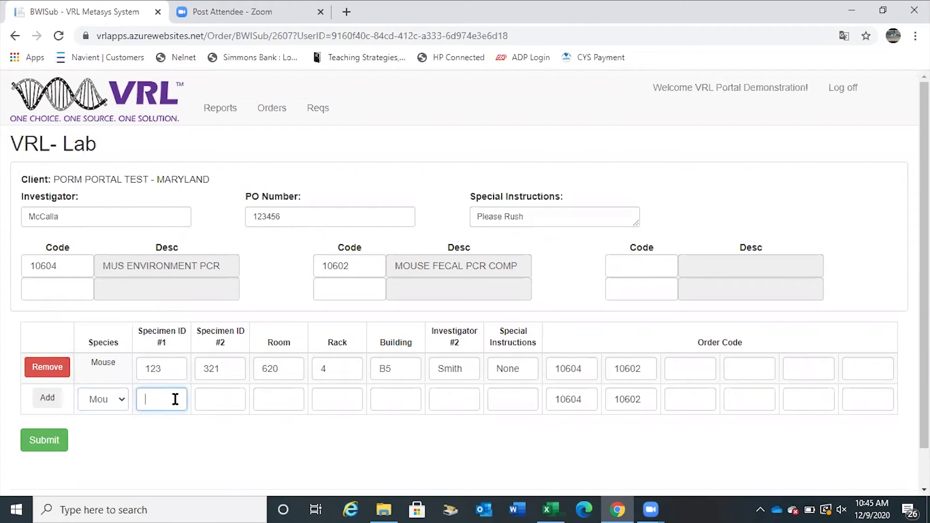
key("Tab")
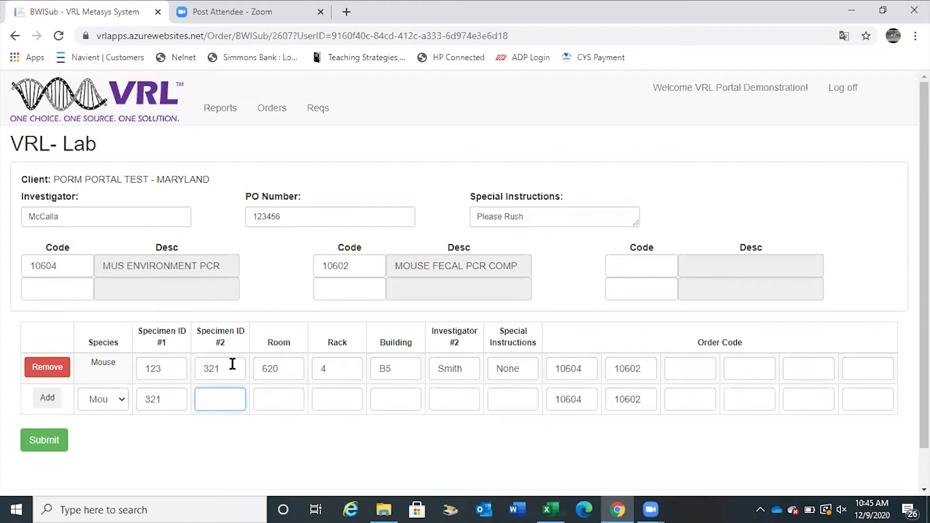
type("321")
key("Tab")
Step: Complete the second row with room 620, rack 4, building B5, the second investigator's name and special instructions None, and add it to the order
type("620")
key("Tab")
type("4")
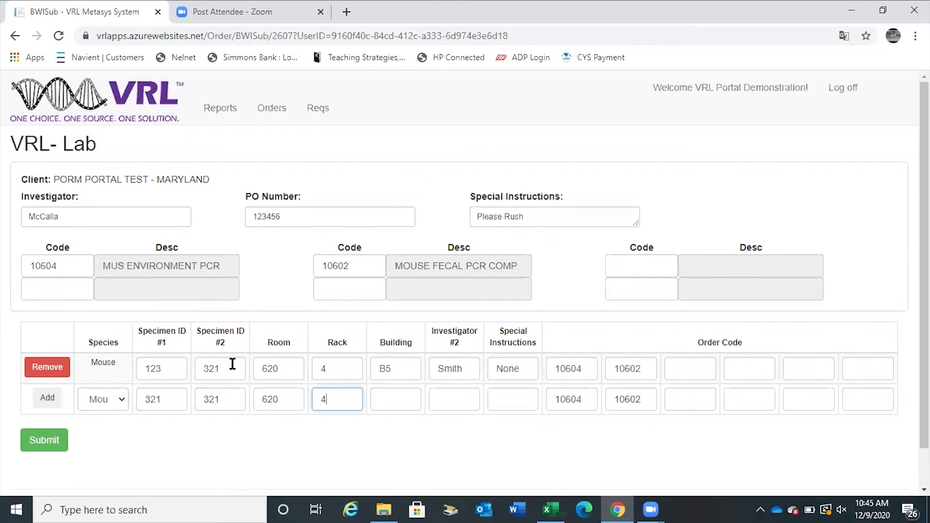
key("Tab")
type("B5")
key("Tab")
type("Smith")
key("Tab")
type("None")
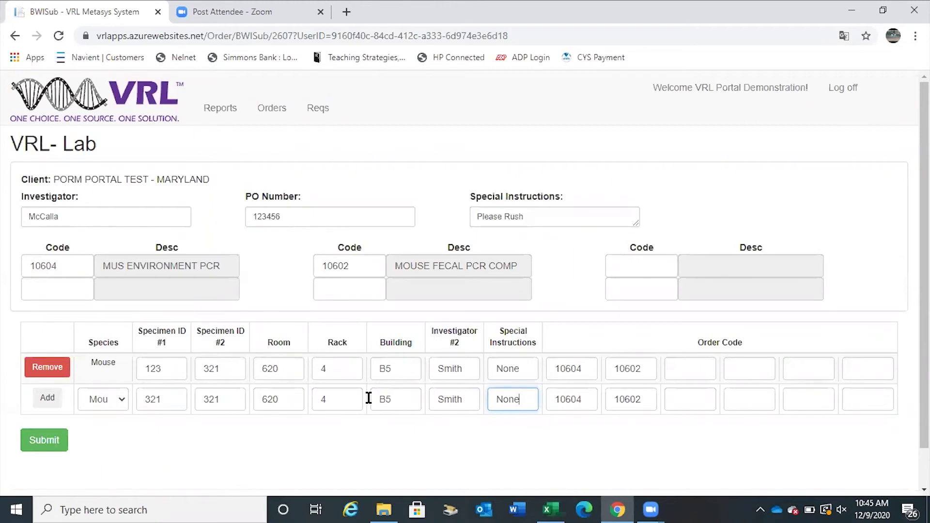
left_click(44, 402)
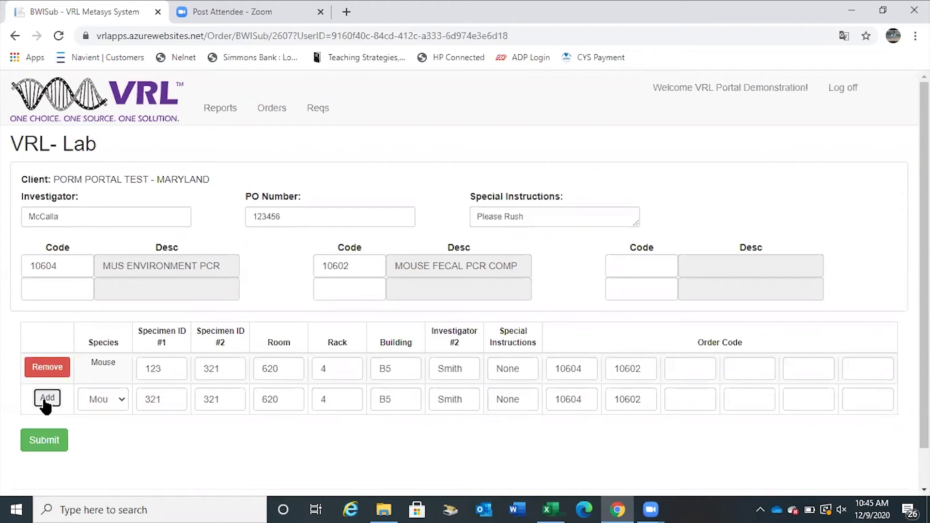
left_click(46, 399)
Step: Set the third specimen row's species to Mouse, with Specimen ID #1 as 852 and Specimen ID #2 as 951
left_click(120, 434)
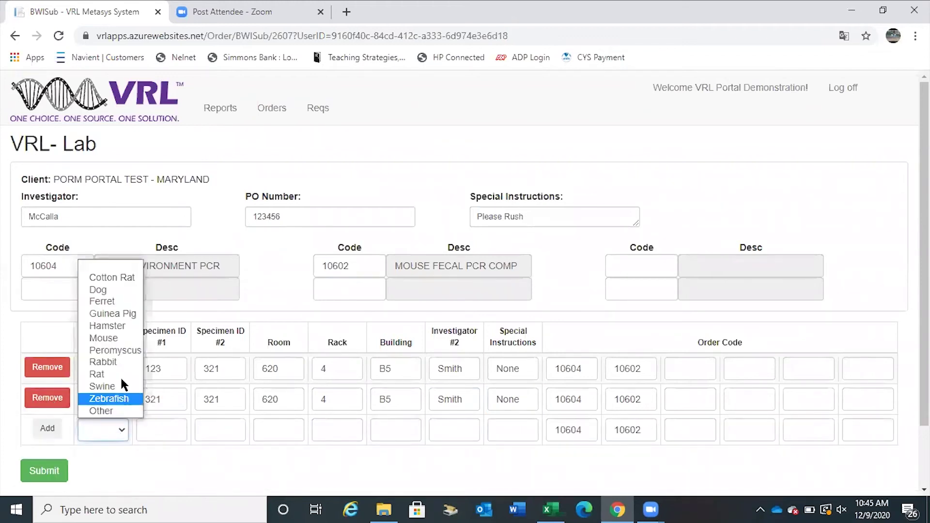
left_click(123, 335)
left_click(151, 431)
type("852")
key("Tab")
type("951")
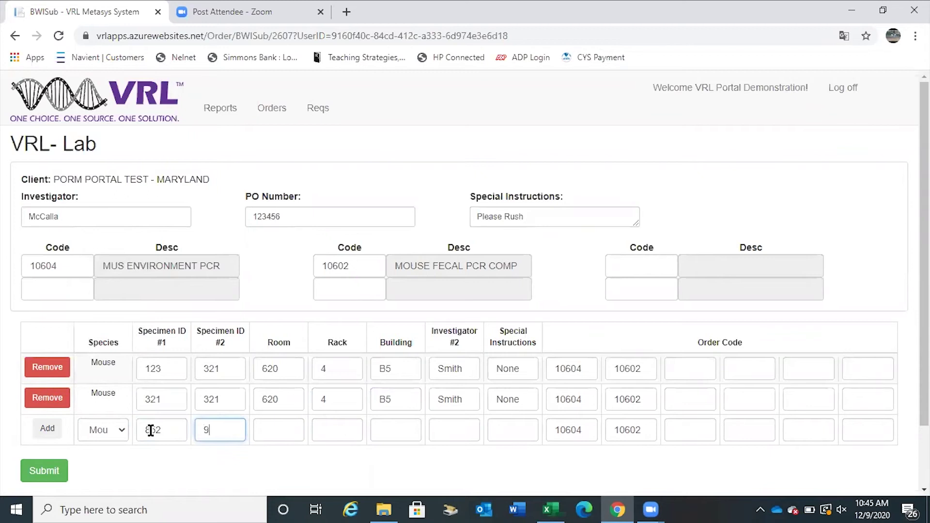
Step: Complete the third row with room 620, rack 4, building B5, the second investigator's name and instructions None, and try submitting without adding the row
key("Tab")
type("620")
key("Tab")
type("4")
key("Tab")
type("B5")
key("Tab")
type("Smith\tNone")
key("Tab")
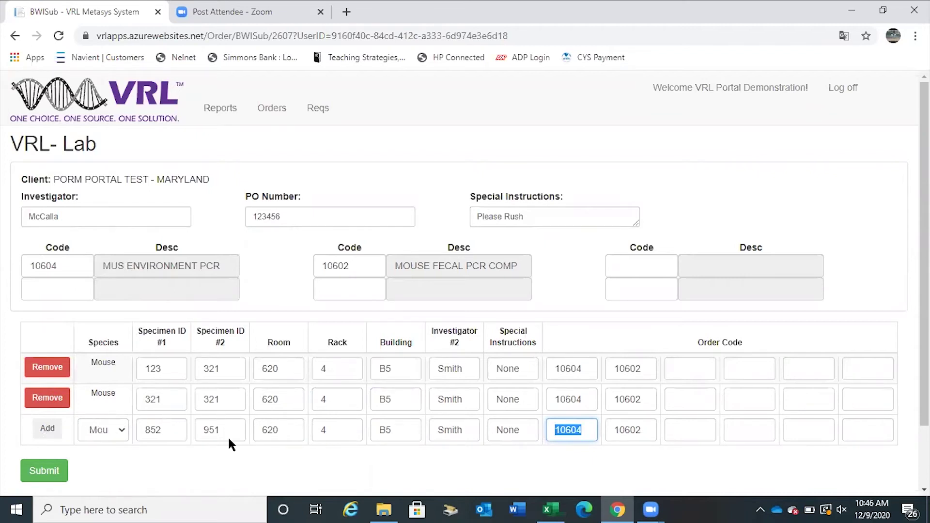
left_click(47, 474)
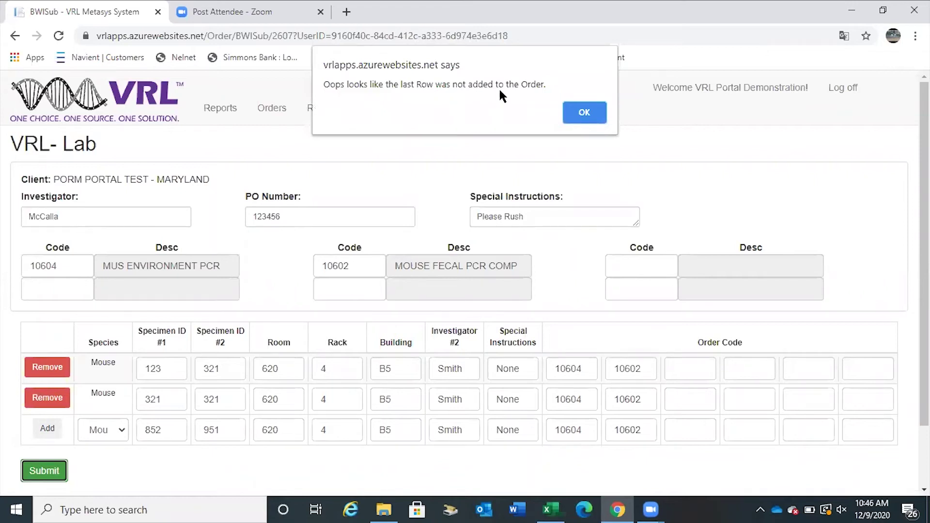
left_click(587, 114)
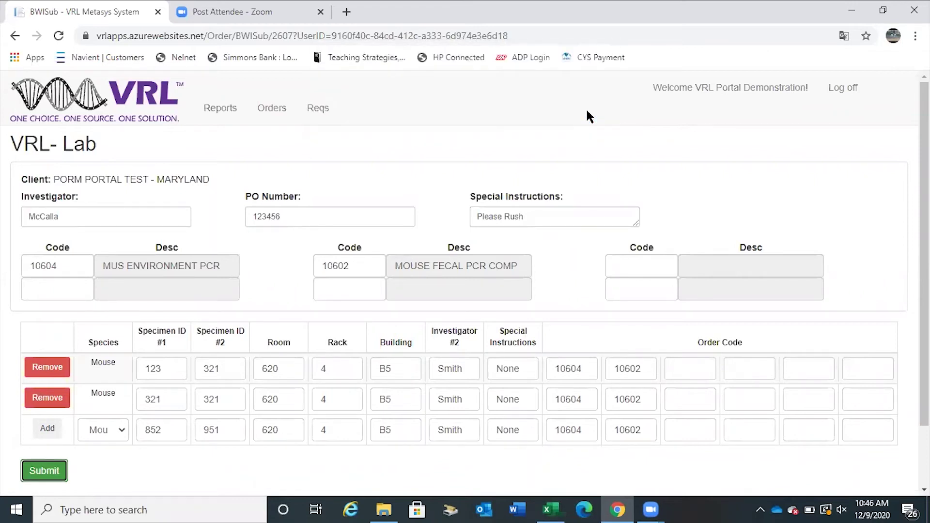
Step: Add the third specimen row and submit the order, and open the PDF of the newest requisition
left_click(44, 431)
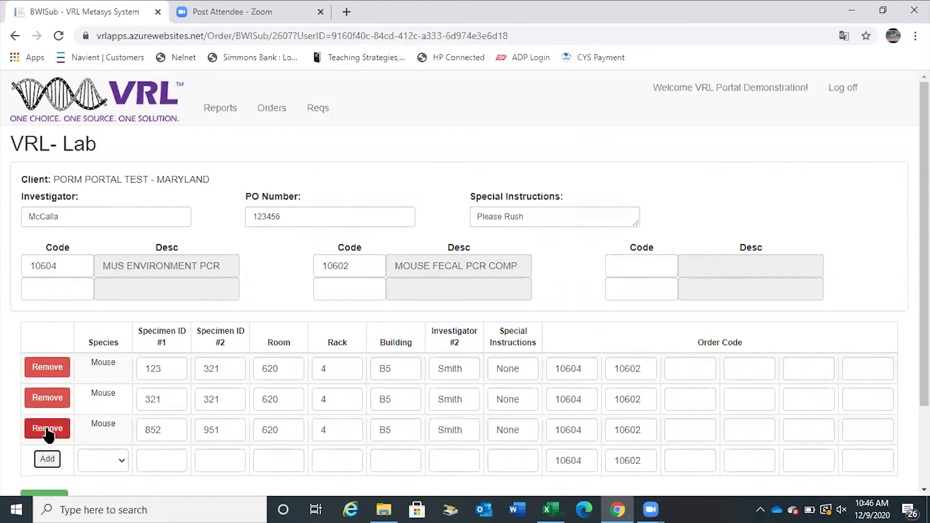
scroll(105, 407, "down", 2)
left_click(44, 435)
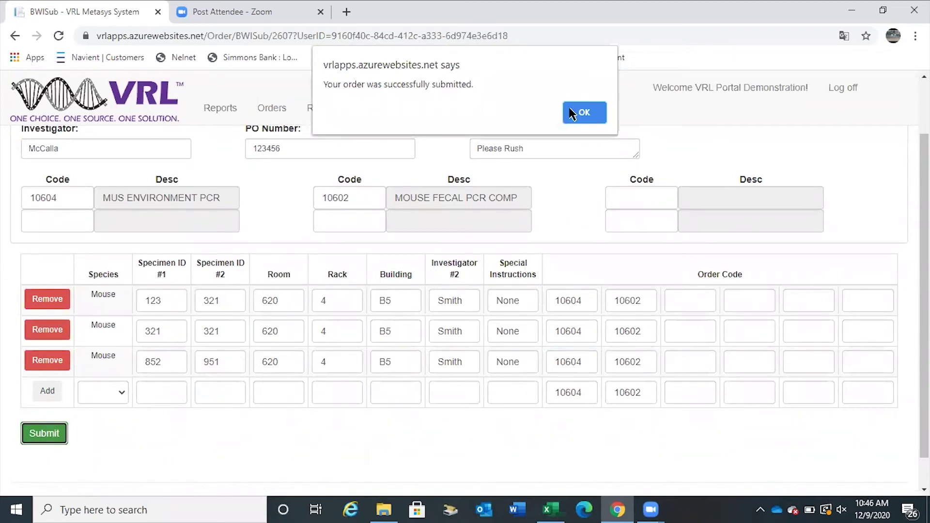
left_click(585, 112)
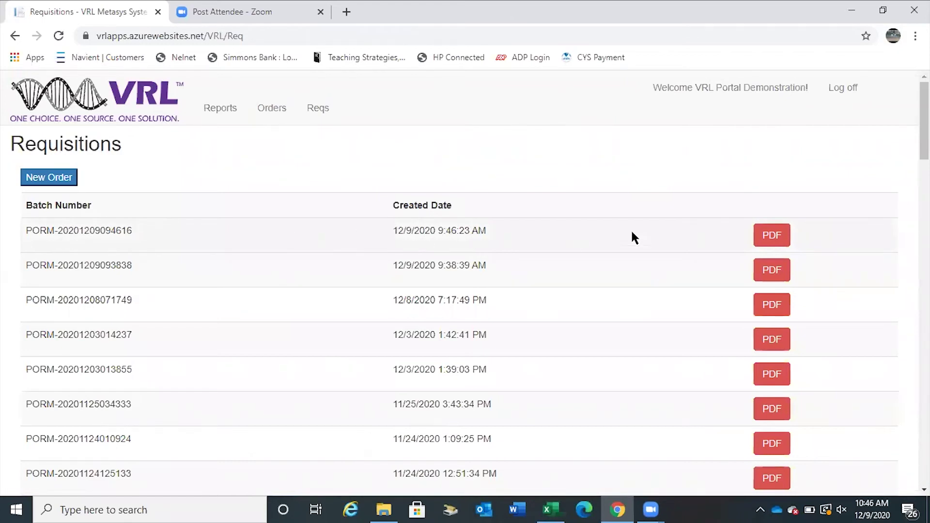
left_click(778, 237)
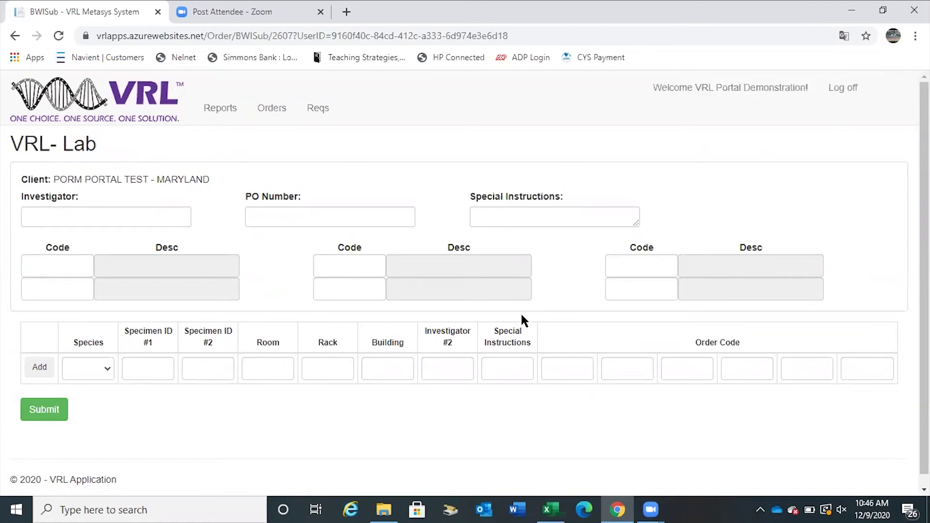
Step: Open the header sequence in the account settings and delete the Room header from it
left_click(738, 97)
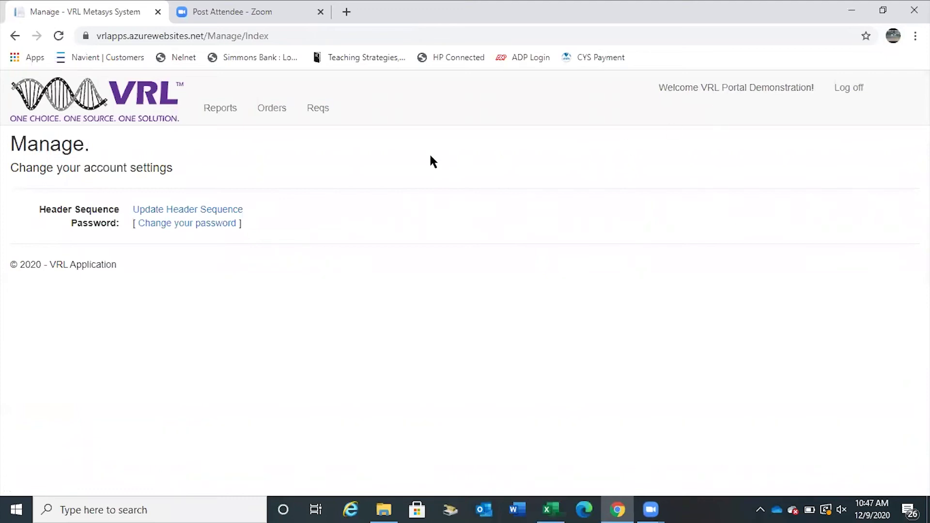
left_click(194, 211)
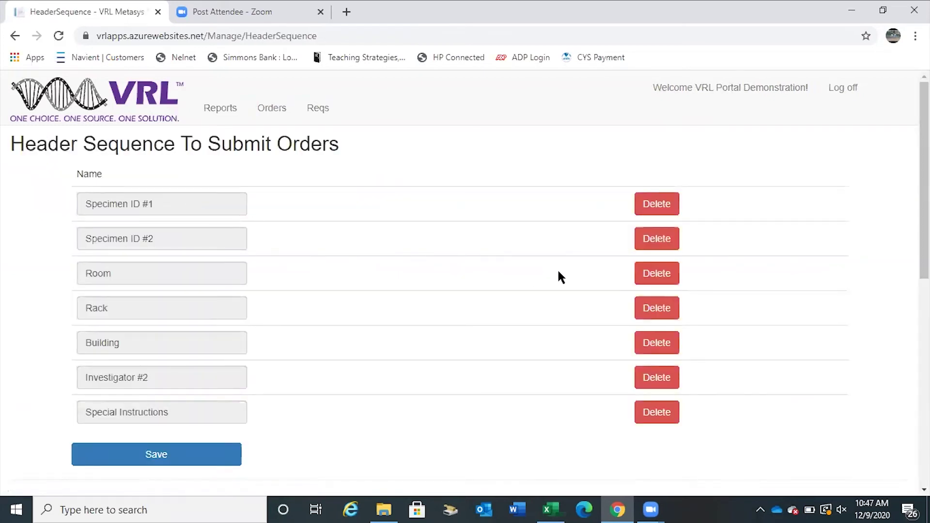
left_click(669, 283)
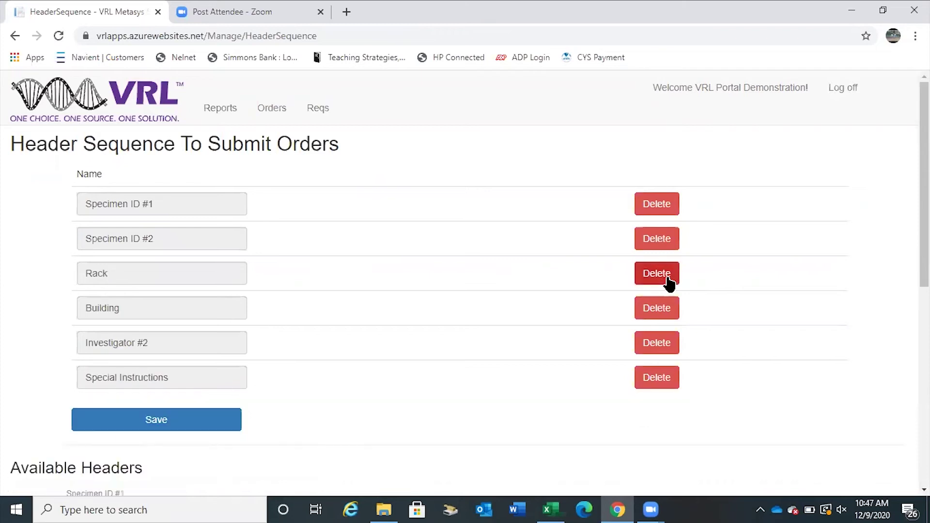
Step: Remove the Building and Investigator #2 headers from the order header sequence and add Sex and Strain from the available headers
left_click(667, 309)
left_click(667, 309)
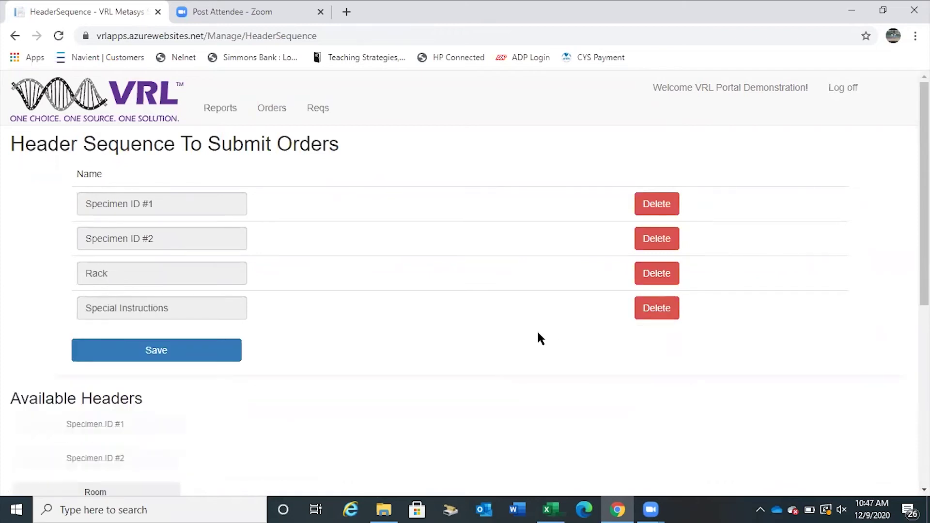
scroll(538, 338, "down", 5)
scroll(539, 338, "down", 2)
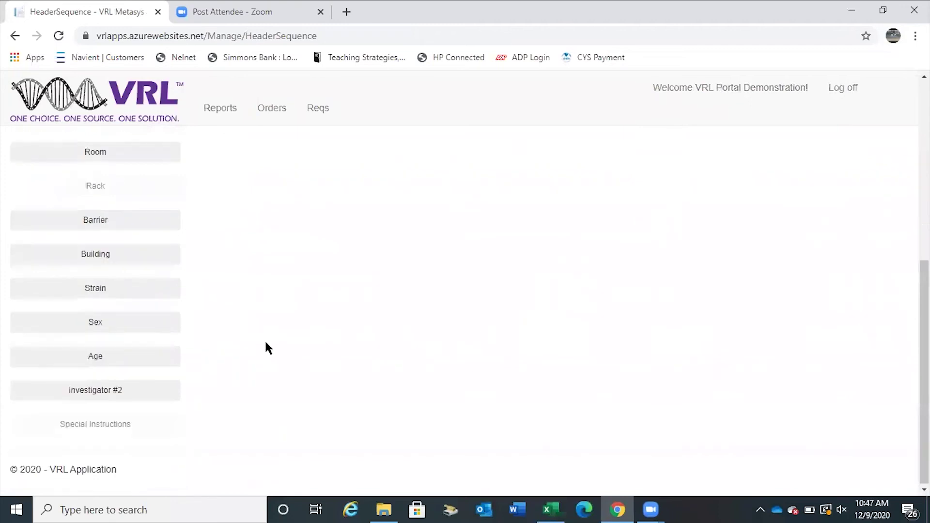
left_click(102, 324)
left_click(101, 290)
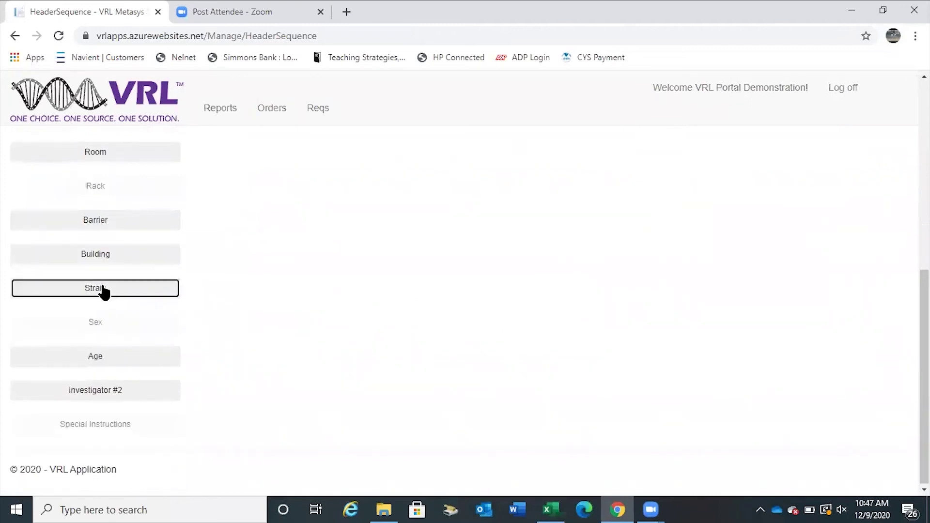
Step: Save the updated header sequence and open a manual order for the PORTAL TEST - MARYLAND client
scroll(372, 312, "up", 10)
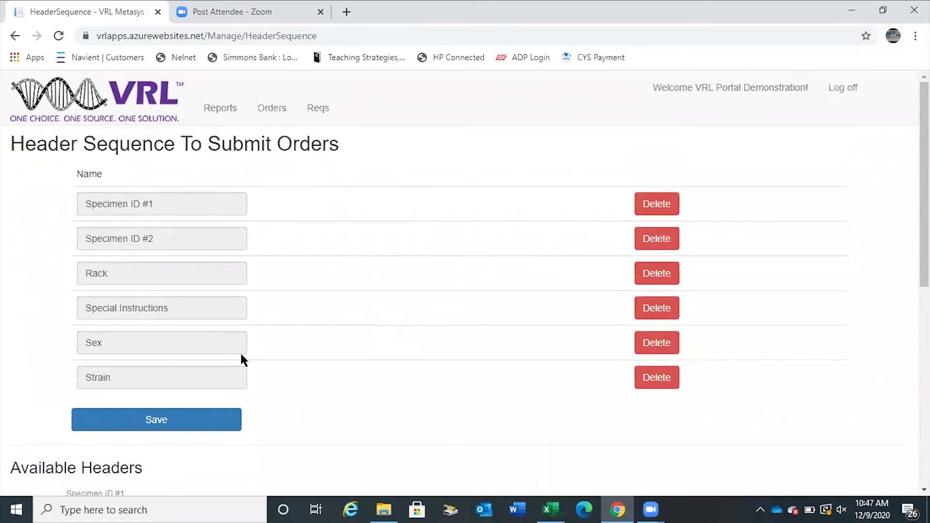
left_click(159, 420)
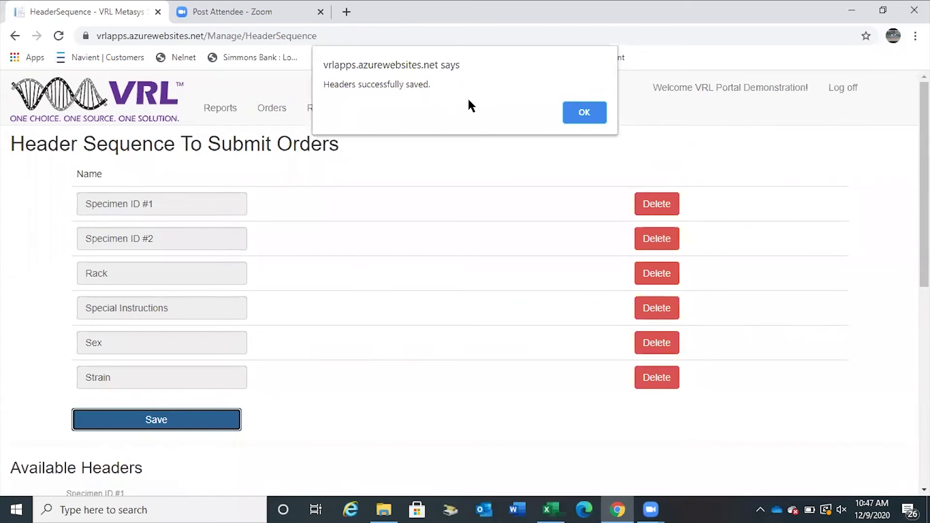
left_click(585, 112)
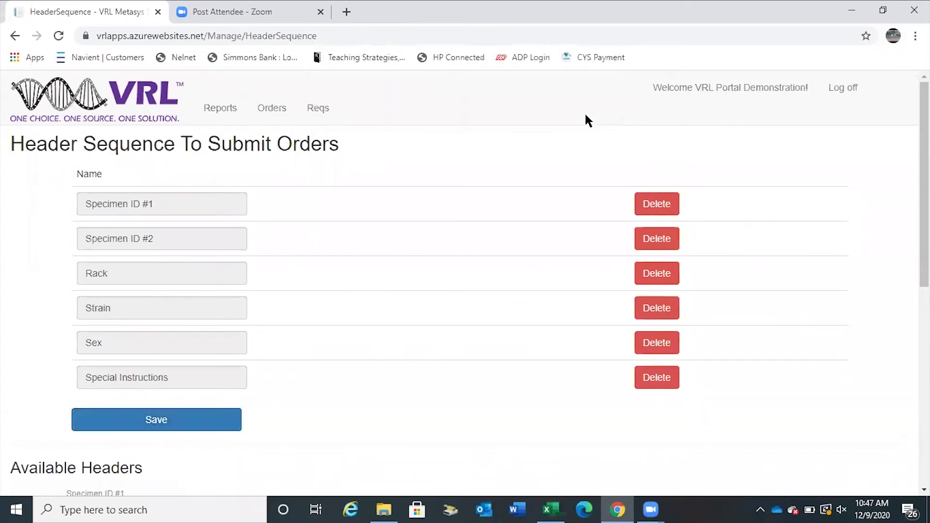
left_click(270, 108)
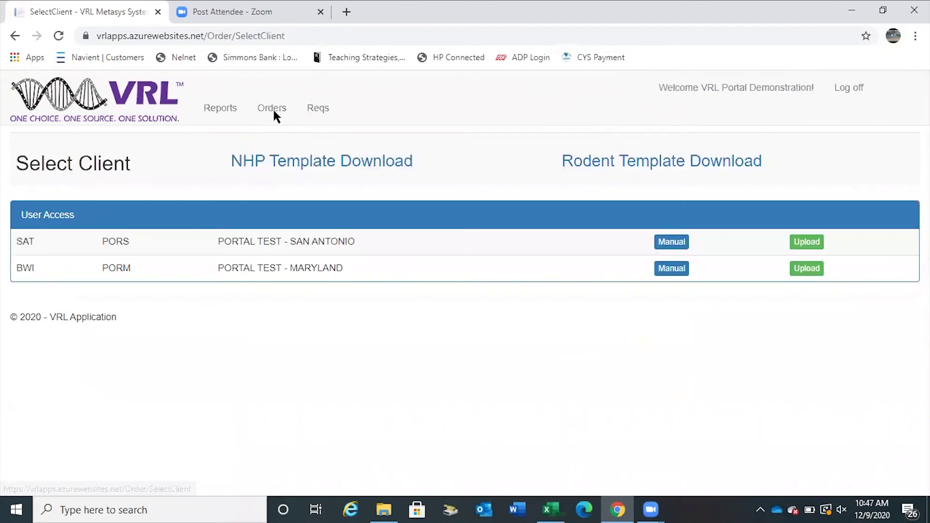
left_click(670, 269)
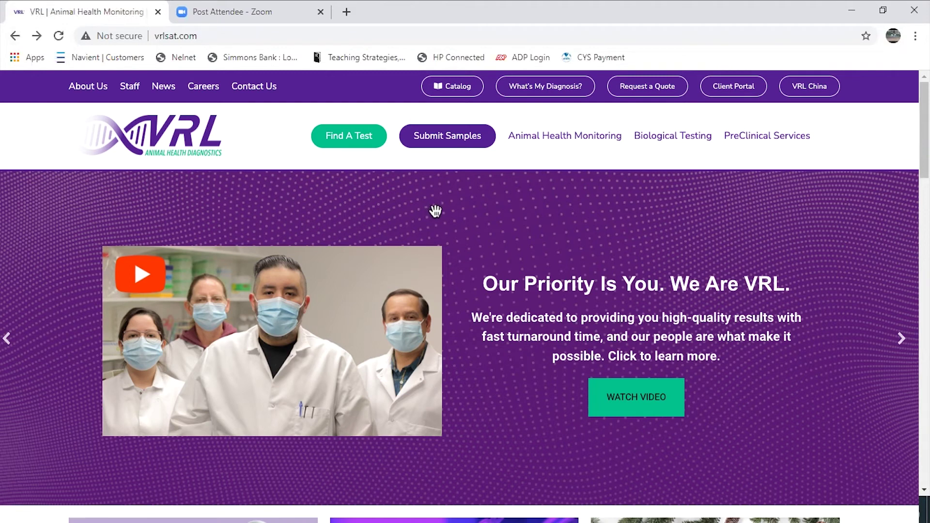
Step: Open the All Purpose Sample Submission Form from the VRL website's Submit Samples page and review its contact, source and sample table fields
left_click(450, 141)
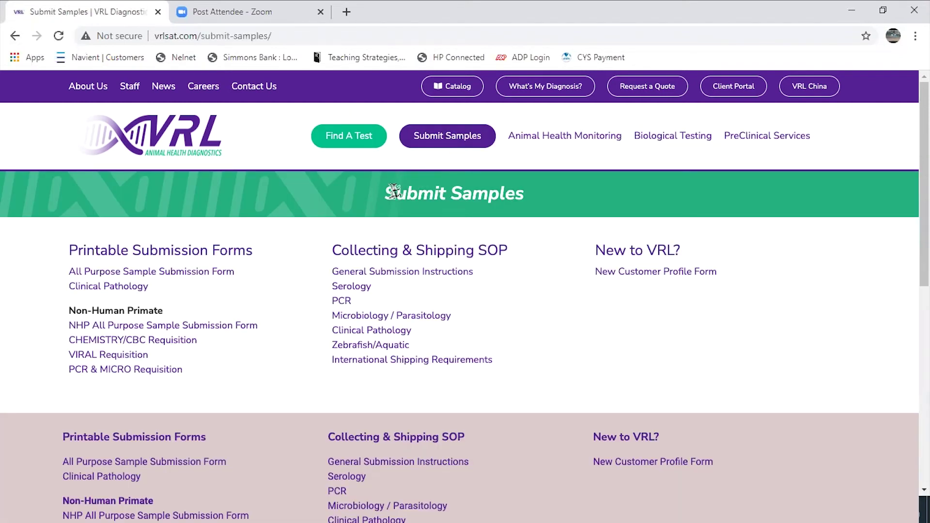
left_click(228, 280)
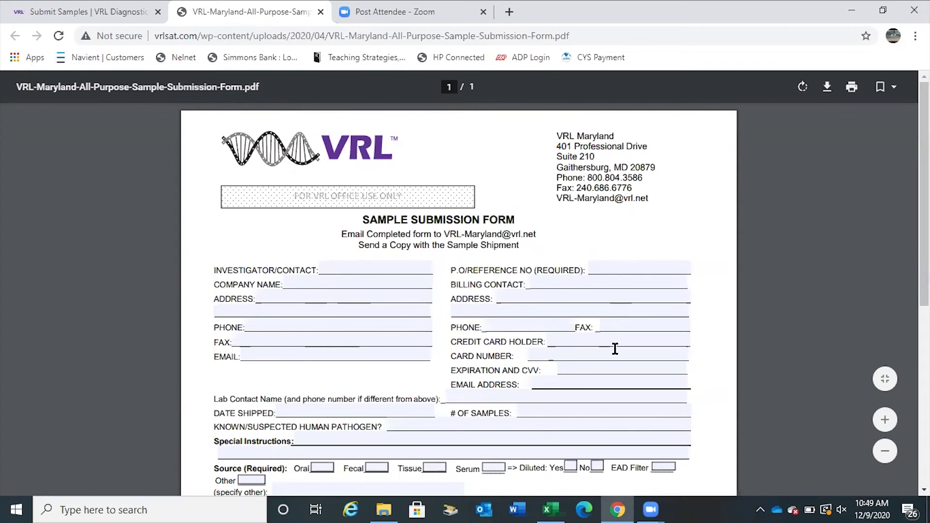
scroll(614, 369, "down", 3)
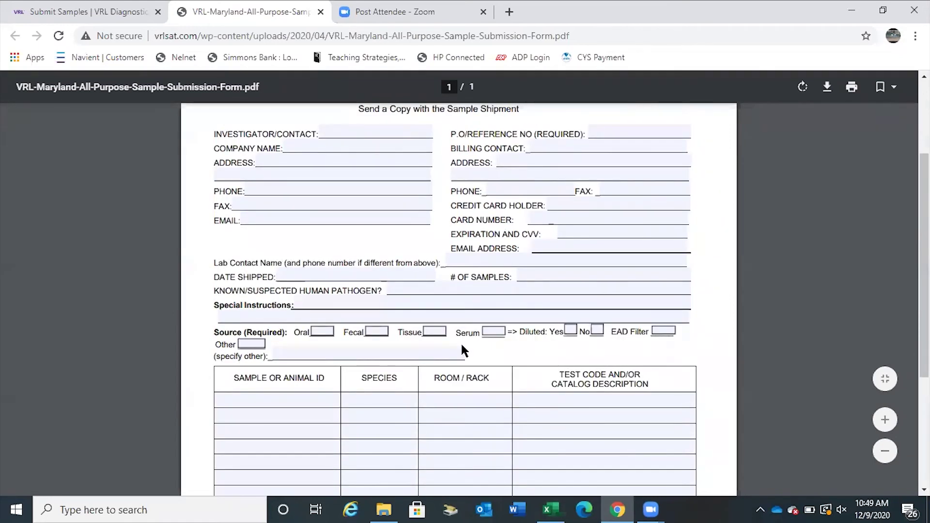
scroll(461, 350, "down", 3)
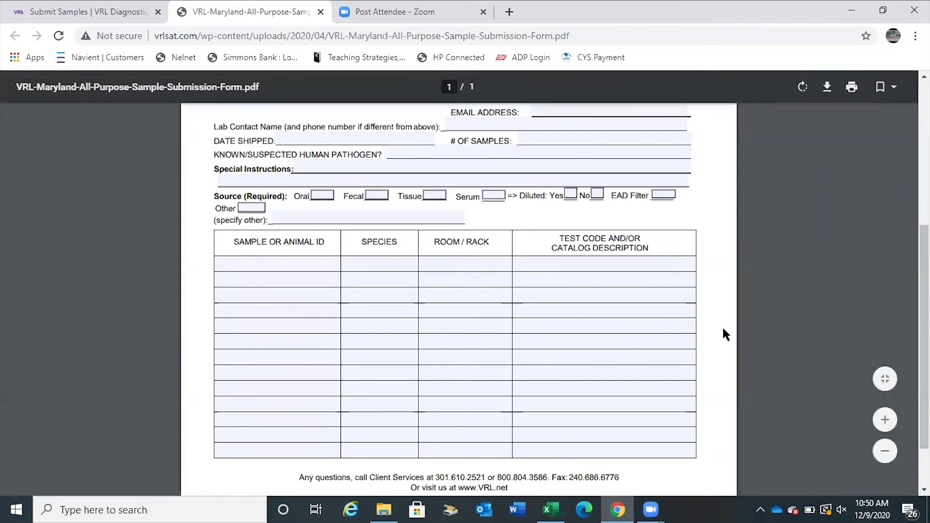
scroll(619, 329, "up", 5)
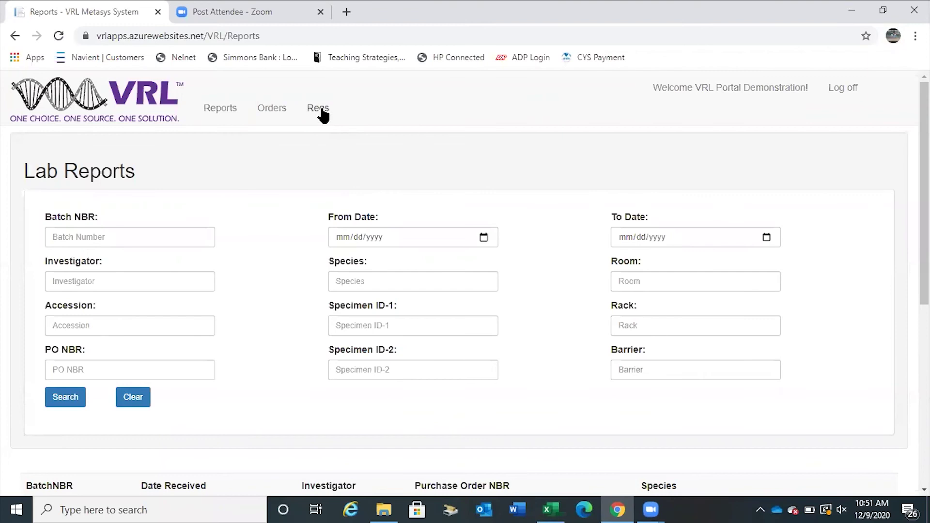
Step: Open the PDF of the second-newest requisition in the client portal and review its order codes, special instructions and specimen rows on both pages
left_click(323, 115)
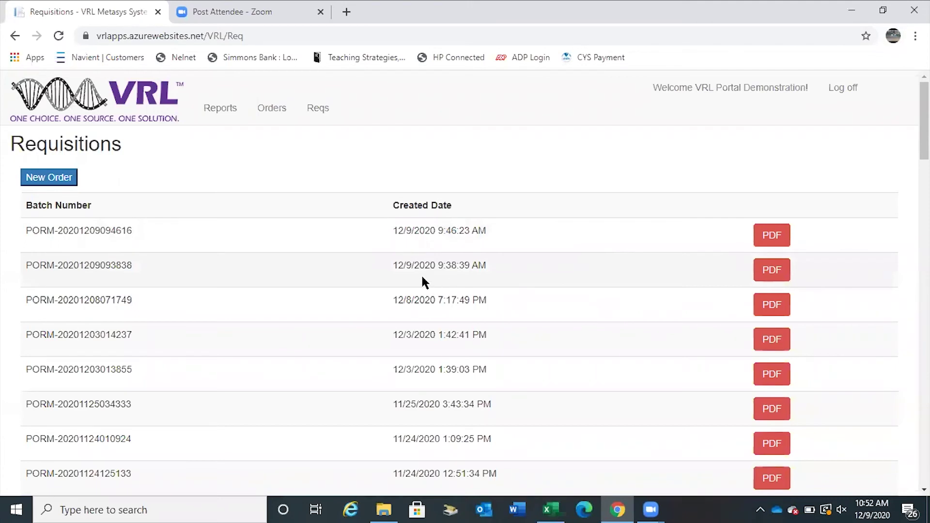
left_click(772, 272)
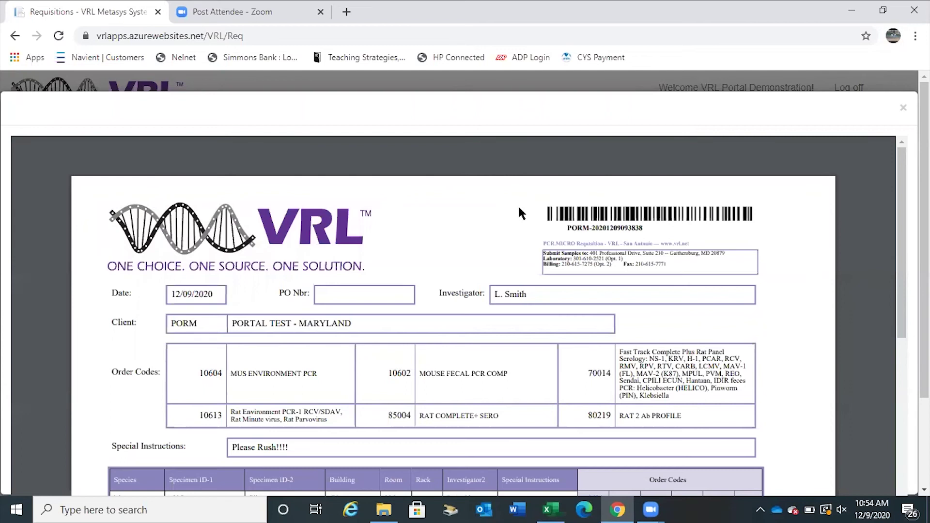
scroll(519, 207, "down", 3)
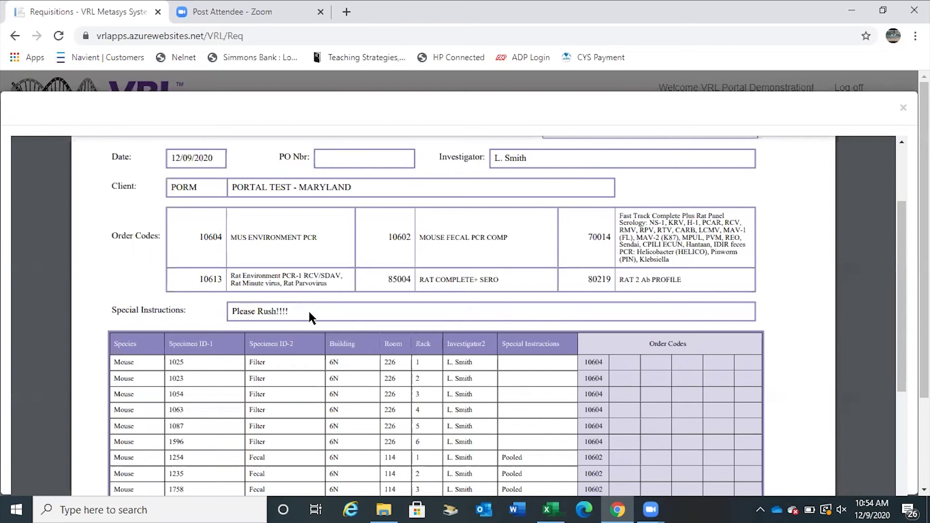
scroll(309, 312, "down", 3)
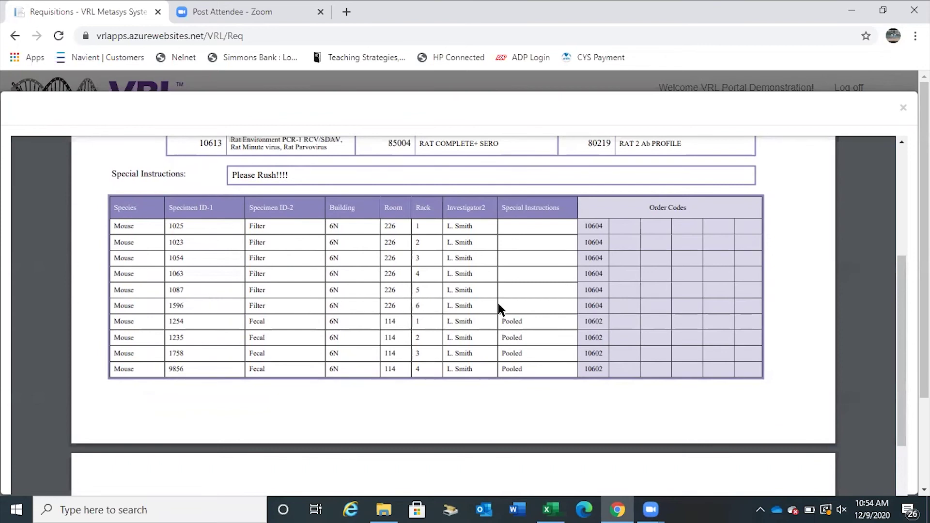
scroll(670, 300, "down", 5)
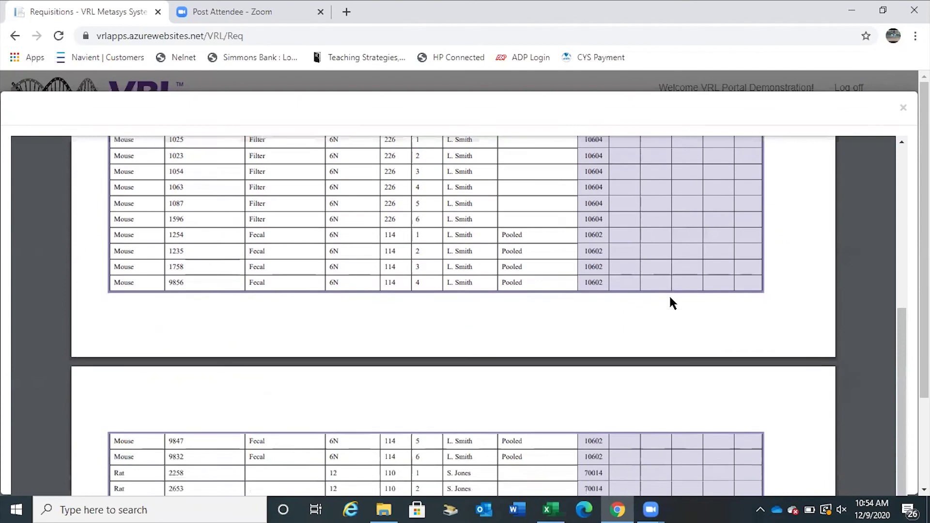
scroll(670, 301, "down", 2)
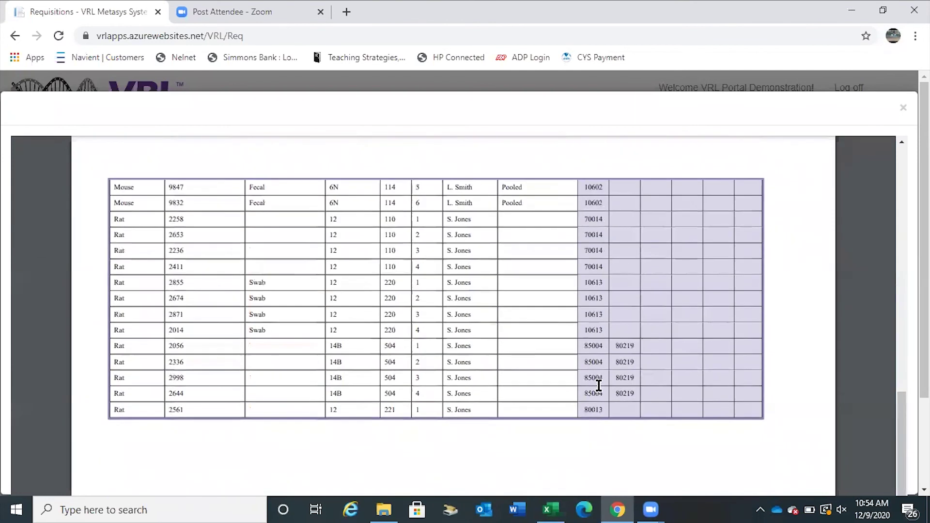